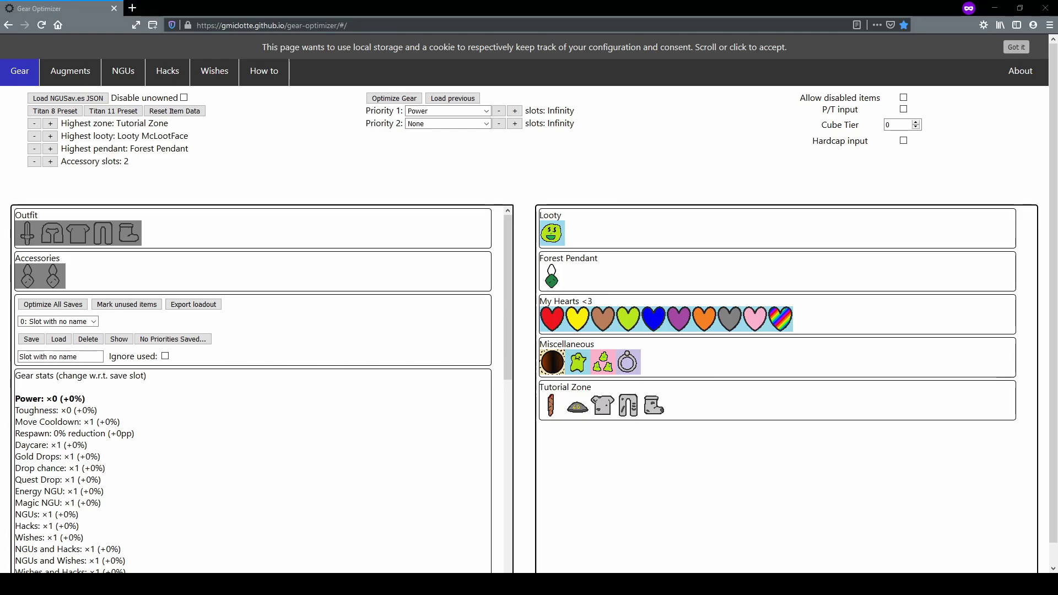
Step: Lower the Priority 1 slots to 2 and 1, then restore them to Infinity
{"action": "left_click", "coordinate": [366, 24]}
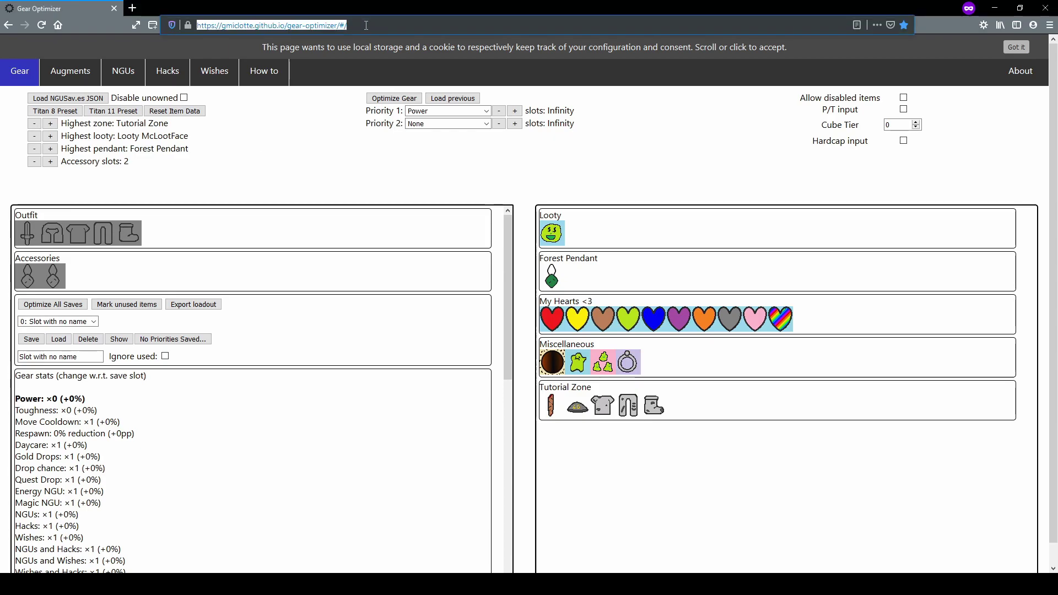
{"action": "left_click", "coordinate": [366, 24]}
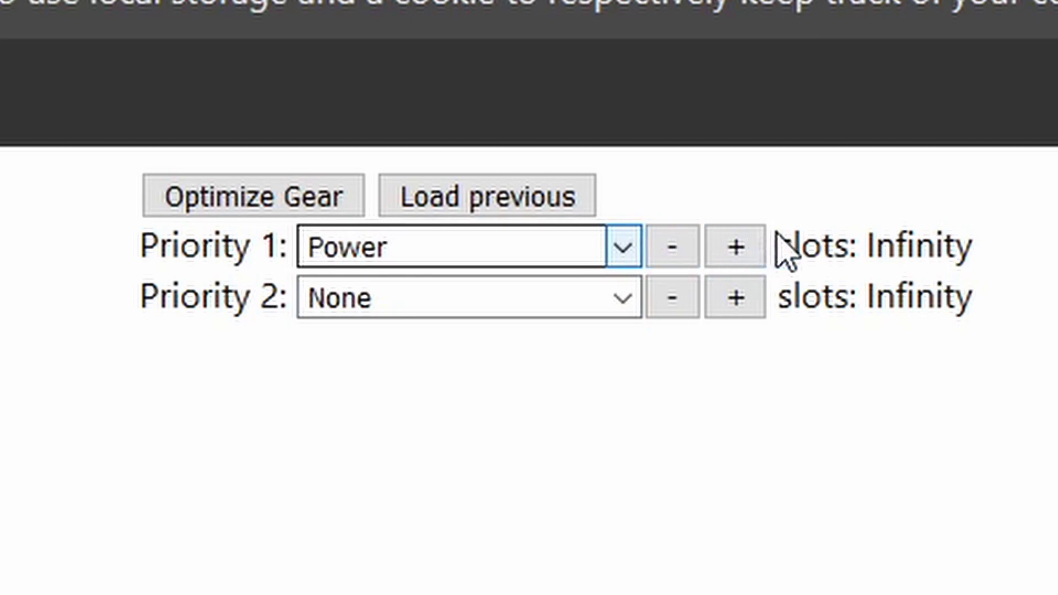
{"action": "left_click", "coordinate": [672, 255]}
{"action": "left_click", "coordinate": [673, 254]}
{"action": "left_click", "coordinate": [725, 249]}
{"action": "left_click", "coordinate": [722, 251]}
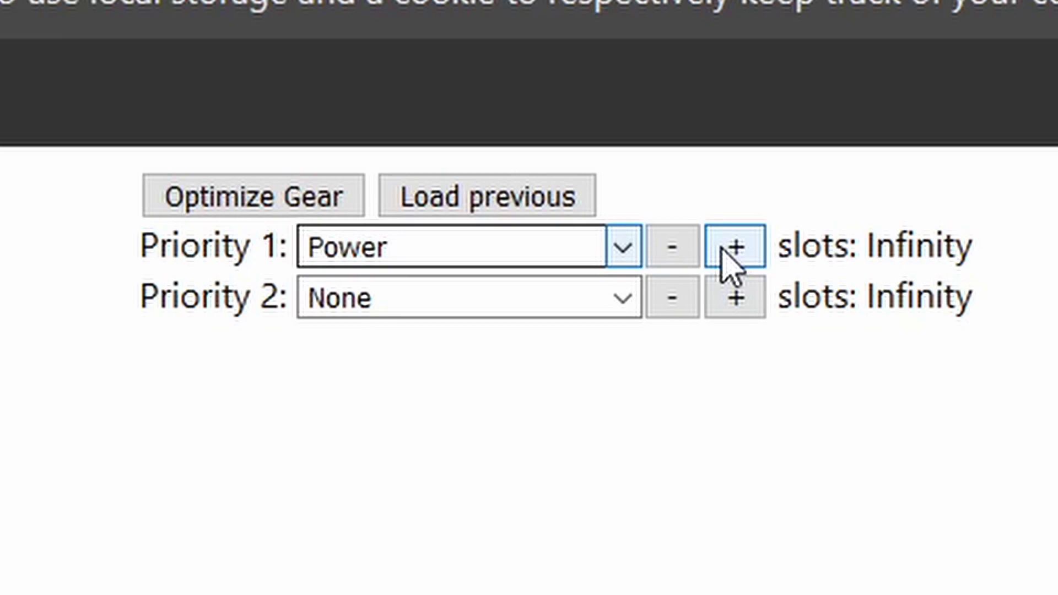
{"action": "left_click", "coordinate": [727, 257]}
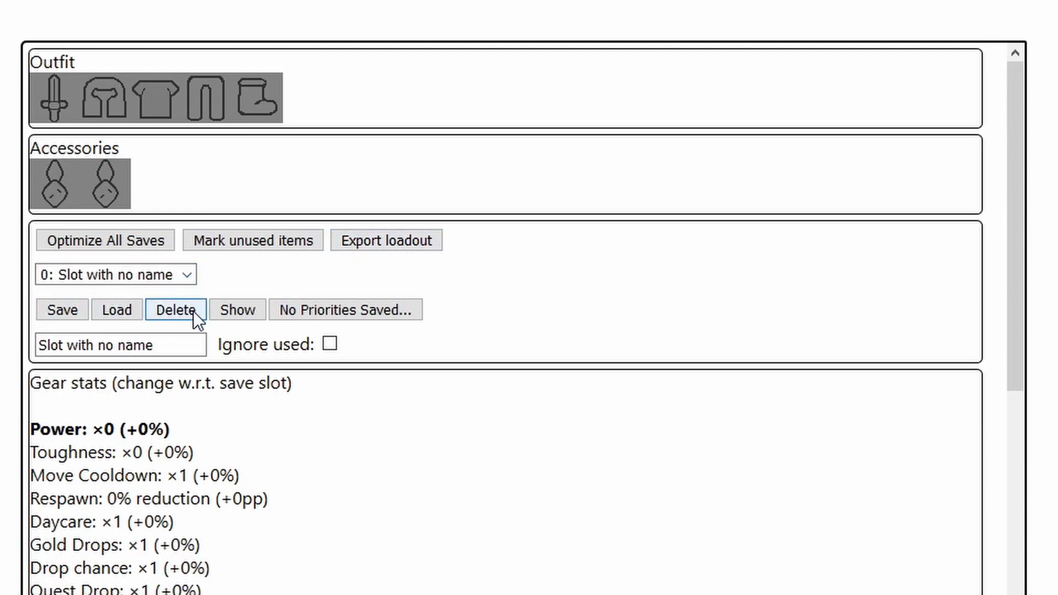
Step: Reveal Saved Outfit and Saved Accessories for slot 0, hide them, then show them again
{"action": "left_click", "coordinate": [250, 307]}
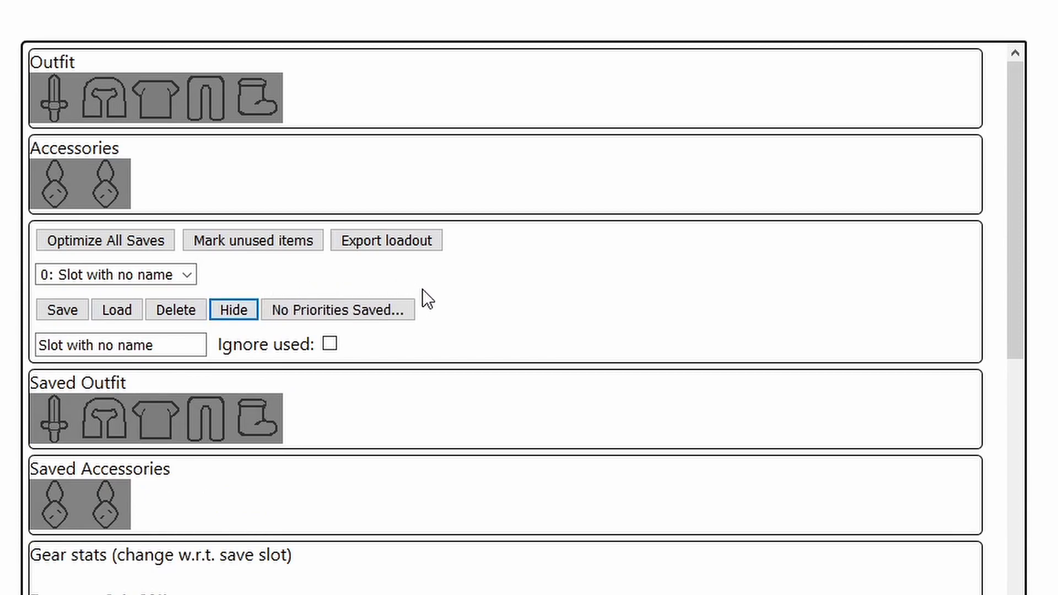
{"action": "left_click", "coordinate": [245, 313]}
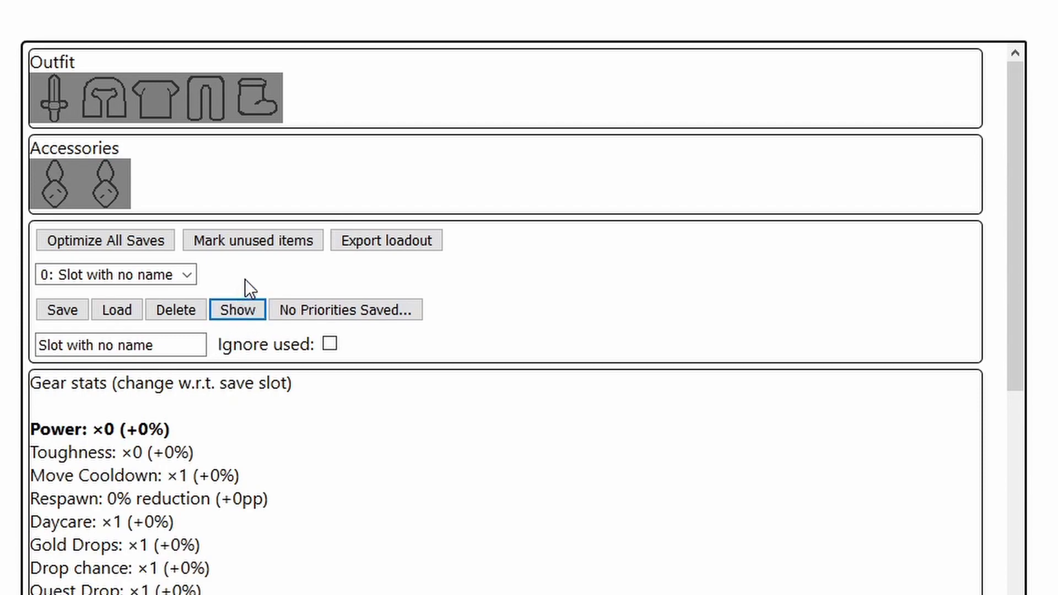
{"action": "left_click", "coordinate": [242, 317]}
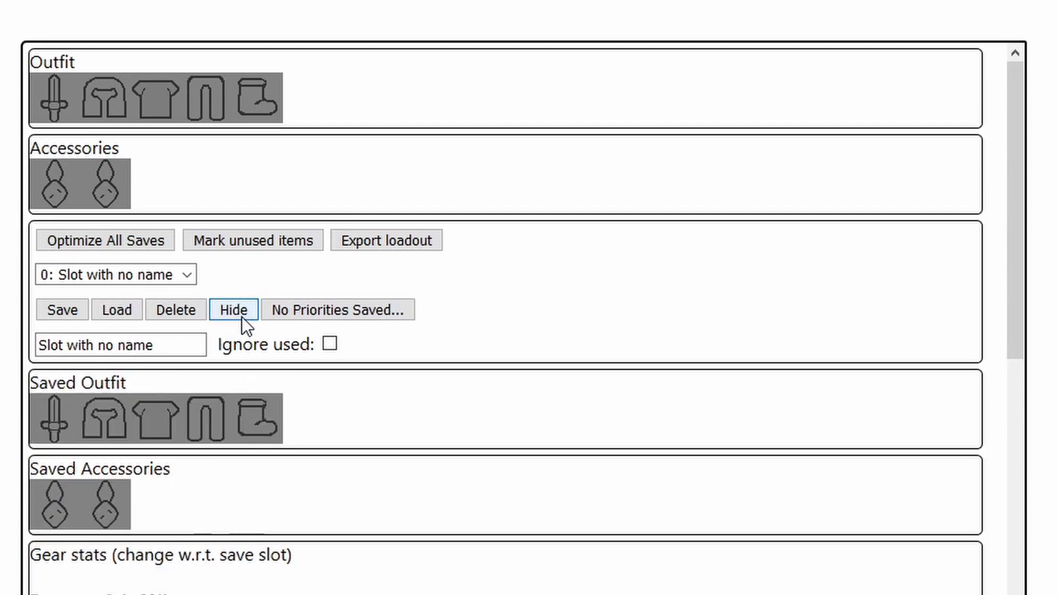
{"action": "scroll", "coordinate": [49, 346], "scroll_direction": "down", "scroll_amount": 2}
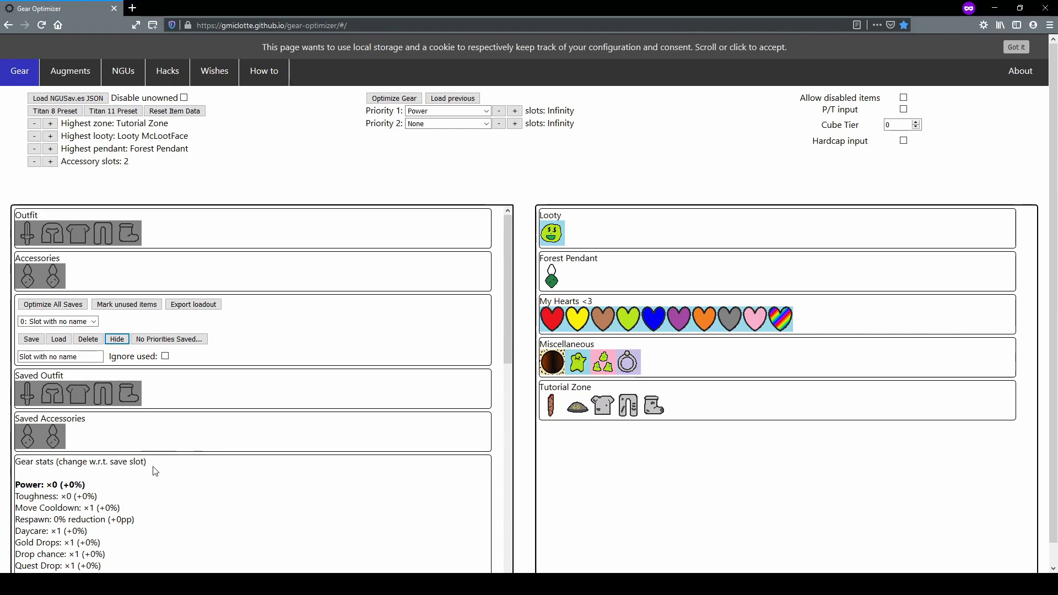
Step: Collapse the Gear stats panel so only Power ×0 (+0%) is listed
{"action": "left_click", "coordinate": [49, 462]}
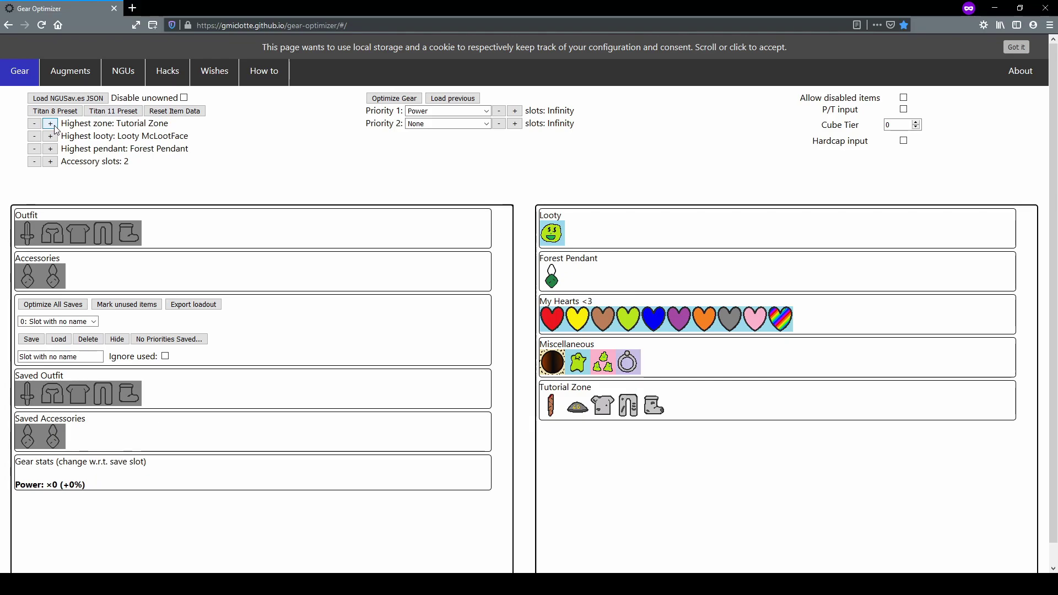
Step: Set Highest zone to Sewers, adding the Sewers item group to the gear list
{"action": "left_click", "coordinate": [50, 124]}
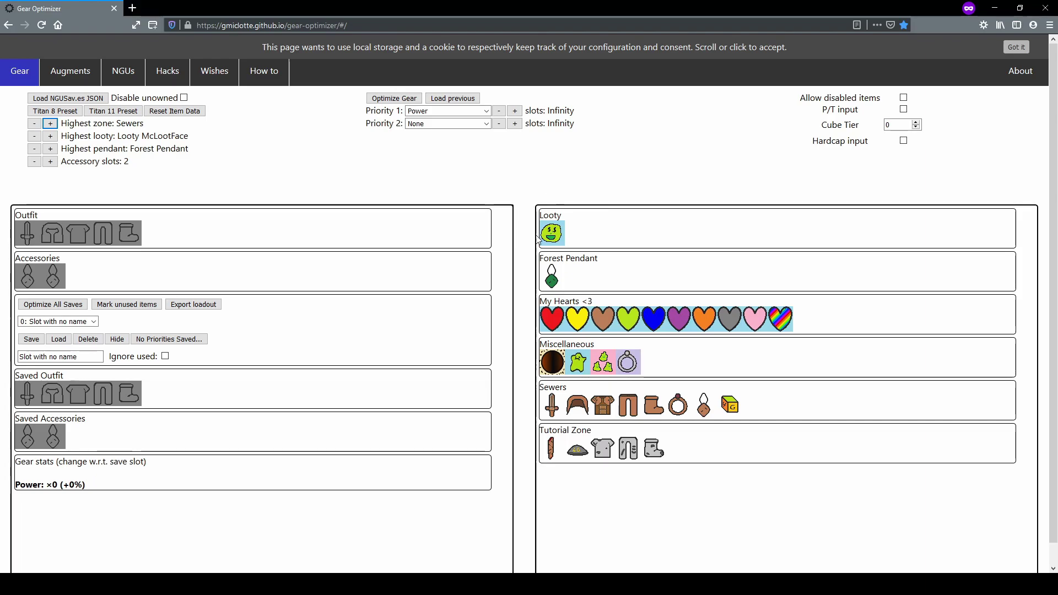
Step: Disable Looty McLootFace so it moves into a new Disabled group
{"action": "mouse_move", "coordinate": [555, 237]}
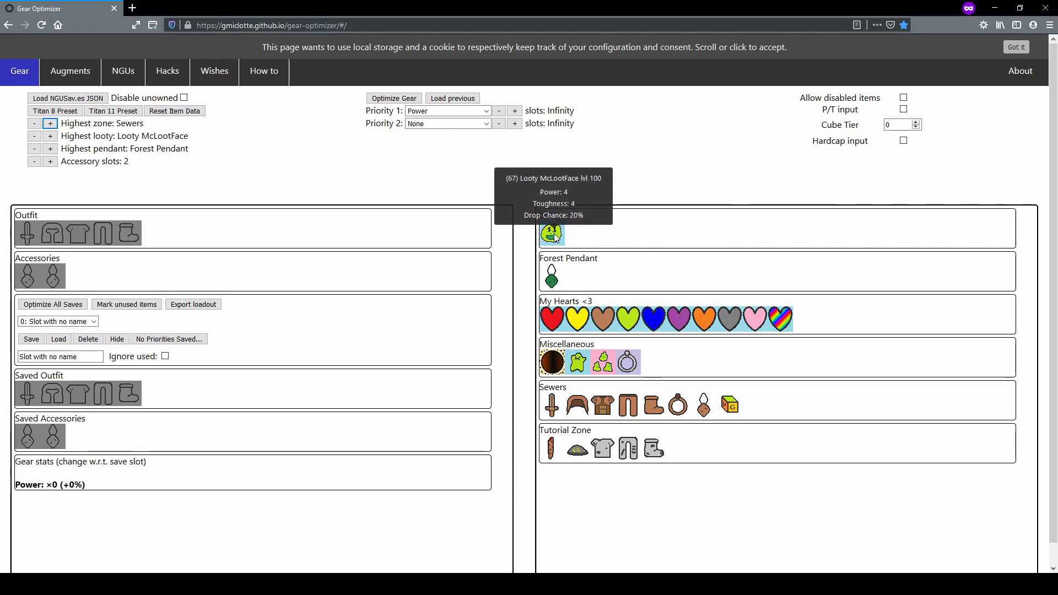
{"action": "right_click", "coordinate": [554, 237]}
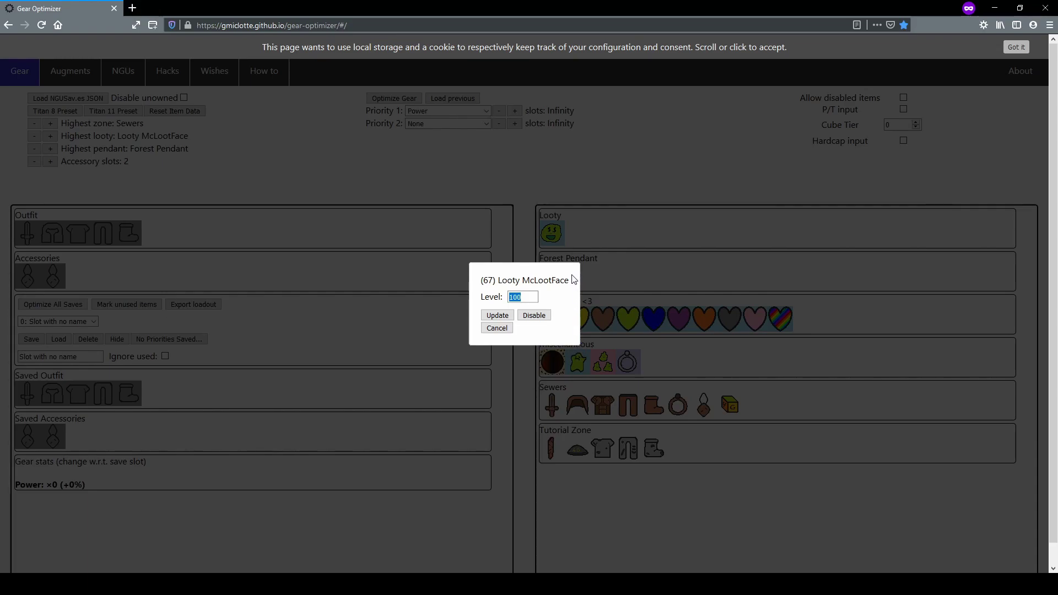
{"action": "left_click", "coordinate": [534, 319]}
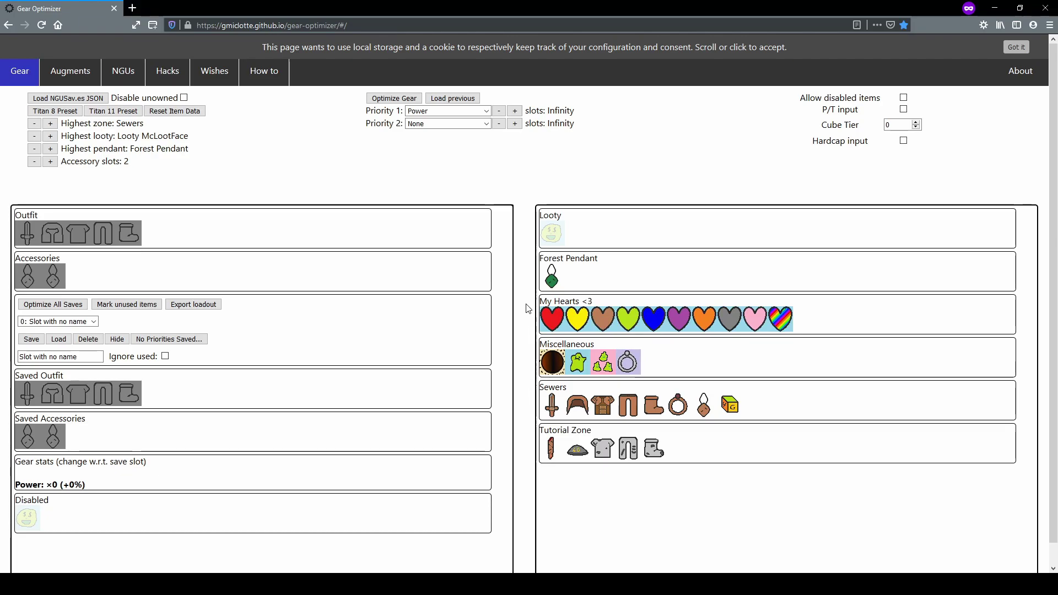
Step: Disable the Forest Pendant, placing it beside Looty McLootFace under Disabled
{"action": "right_click", "coordinate": [553, 280]}
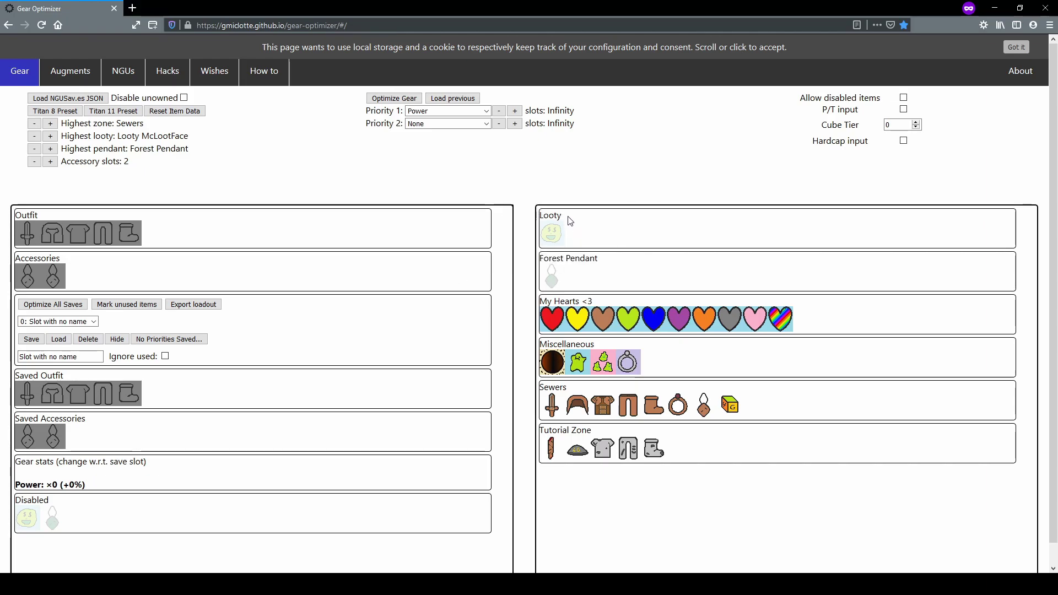
{"action": "mouse_move", "coordinate": [560, 236]}
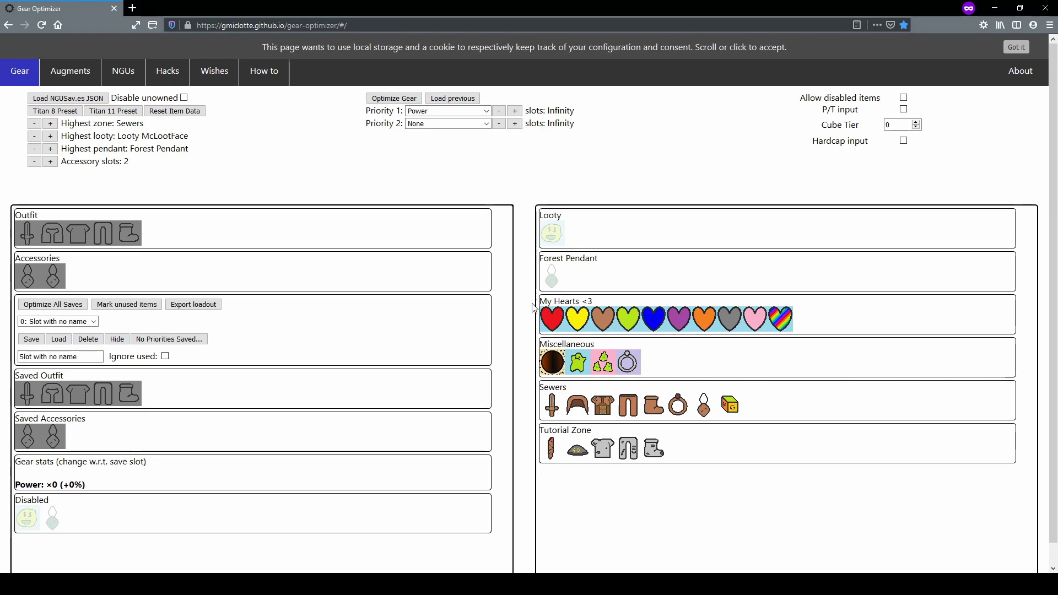
Step: Disable all ten My Hearts <3 items and the four Miscellaneous items
{"action": "left_click", "coordinate": [560, 302]}
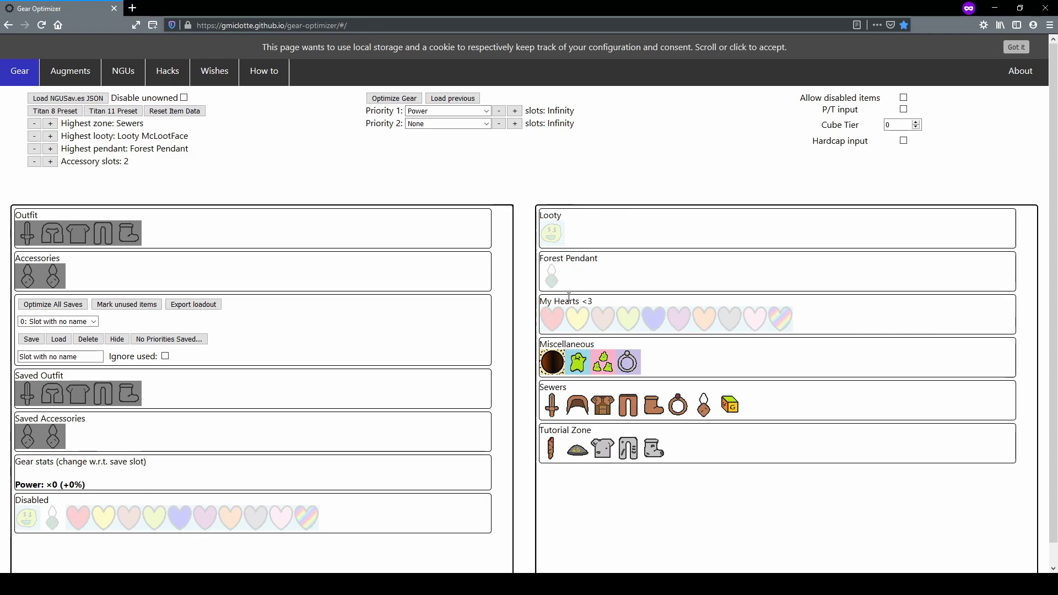
{"action": "left_click", "coordinate": [569, 345]}
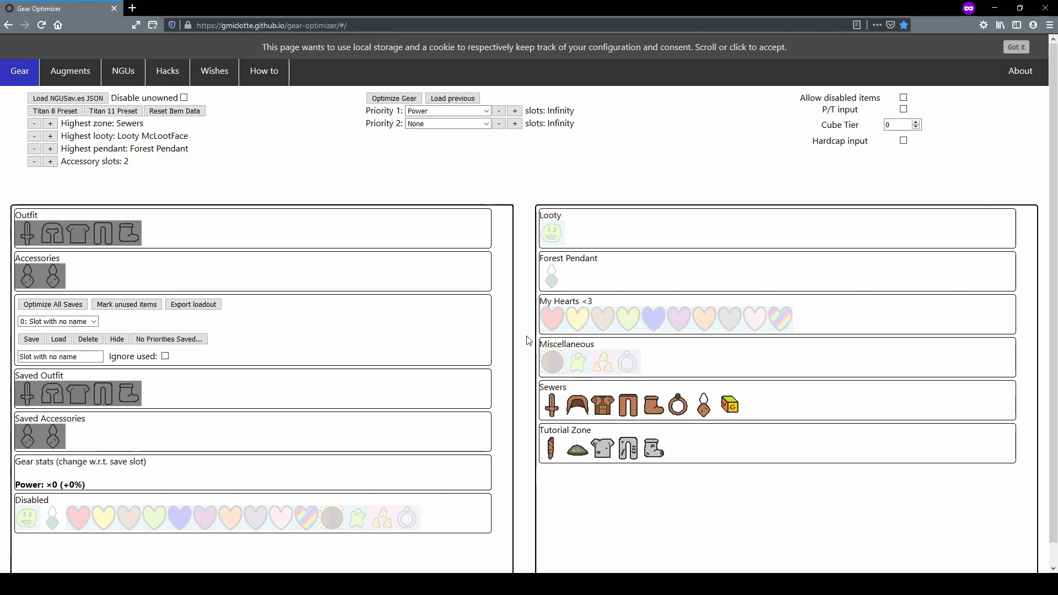
Step: Change the Rusty Sword's level from 100 to 50
{"action": "left_click", "coordinate": [554, 410]}
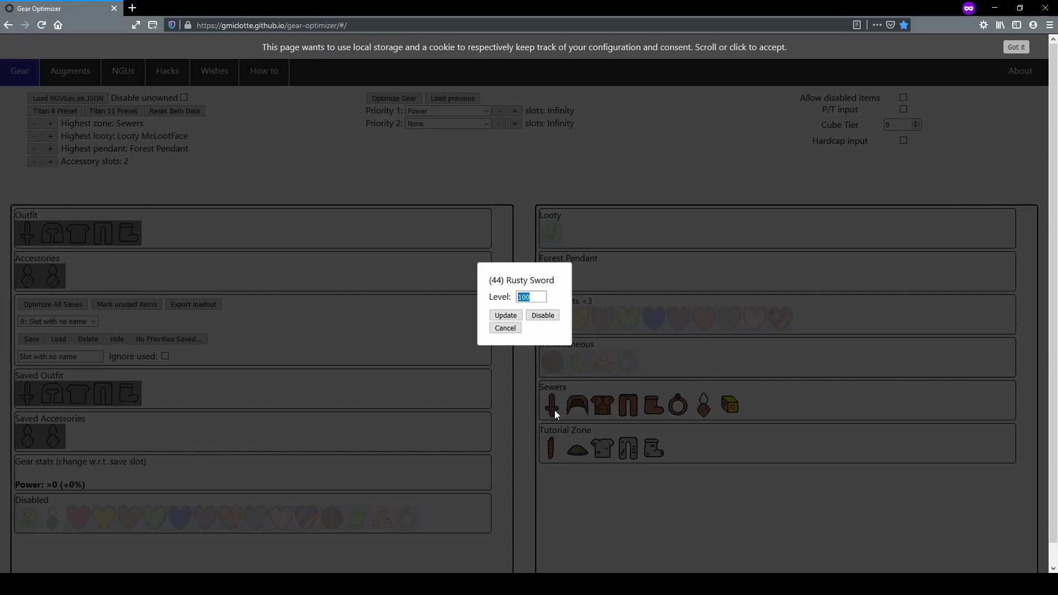
{"action": "left_click", "coordinate": [505, 328]}
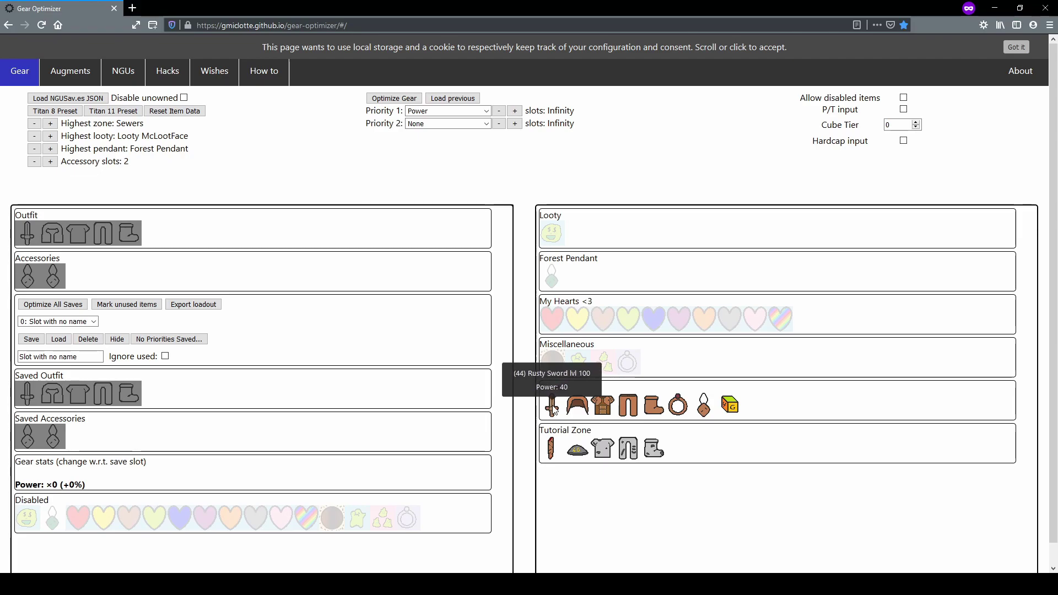
{"action": "left_click", "coordinate": [553, 407]}
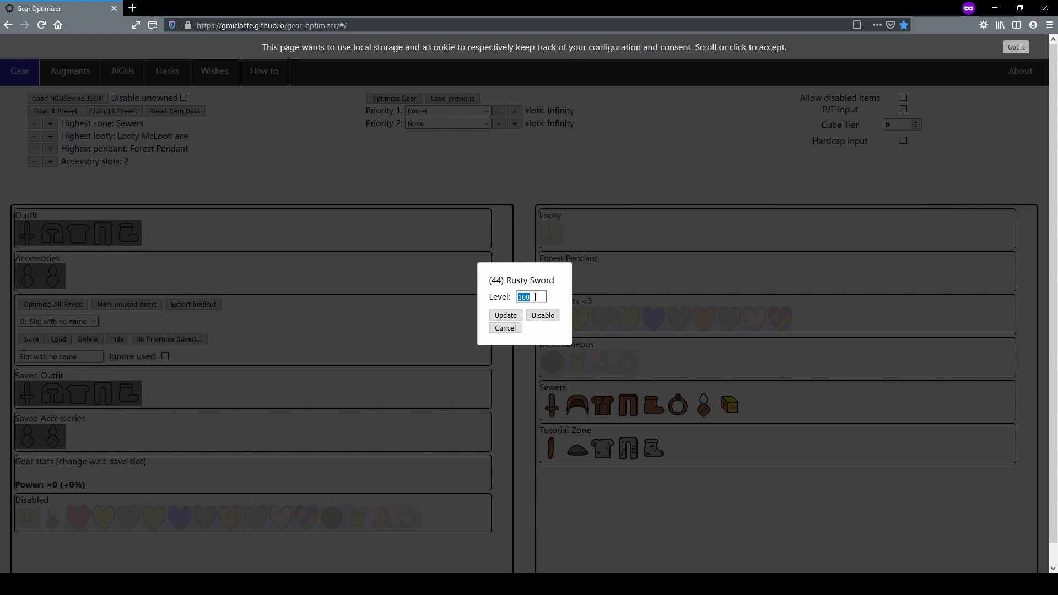
{"action": "type", "text": "50"}
{"action": "key", "text": "Return"}
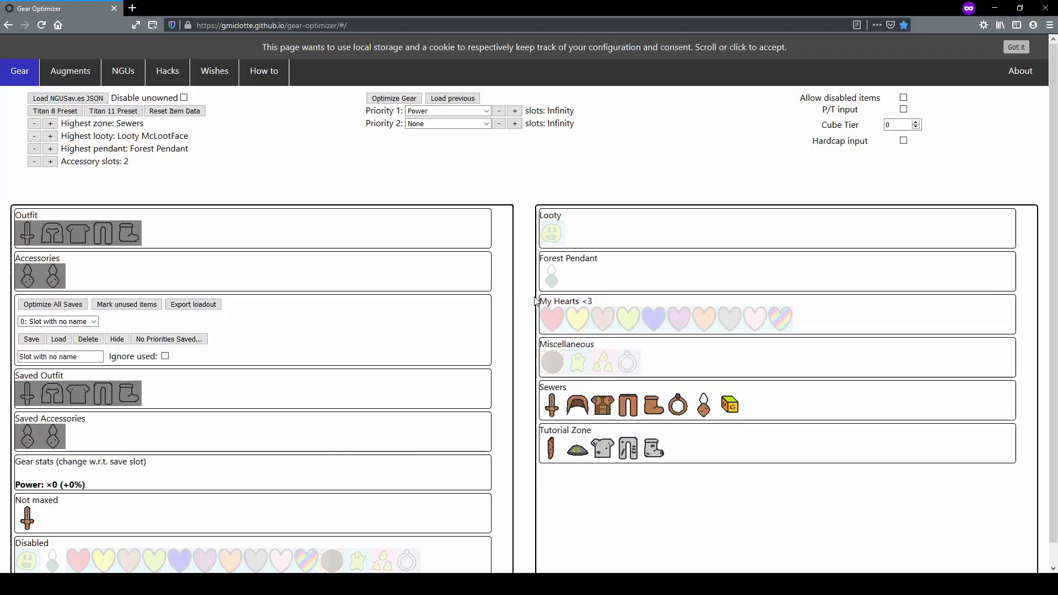
Step: Collapse the Miscellaneous, My Hearts <3, Forest Pendant and Looty groups, keeping Sewers and Tutorial Zone expanded
{"action": "left_click", "coordinate": [555, 387]}
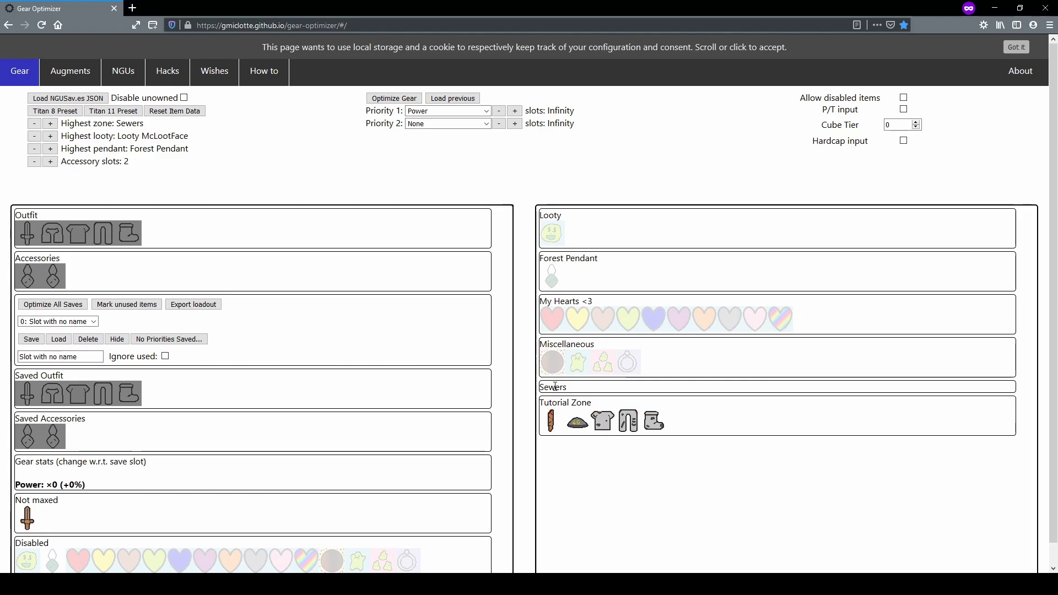
{"action": "left_click", "coordinate": [555, 387]}
{"action": "left_click", "coordinate": [555, 386]}
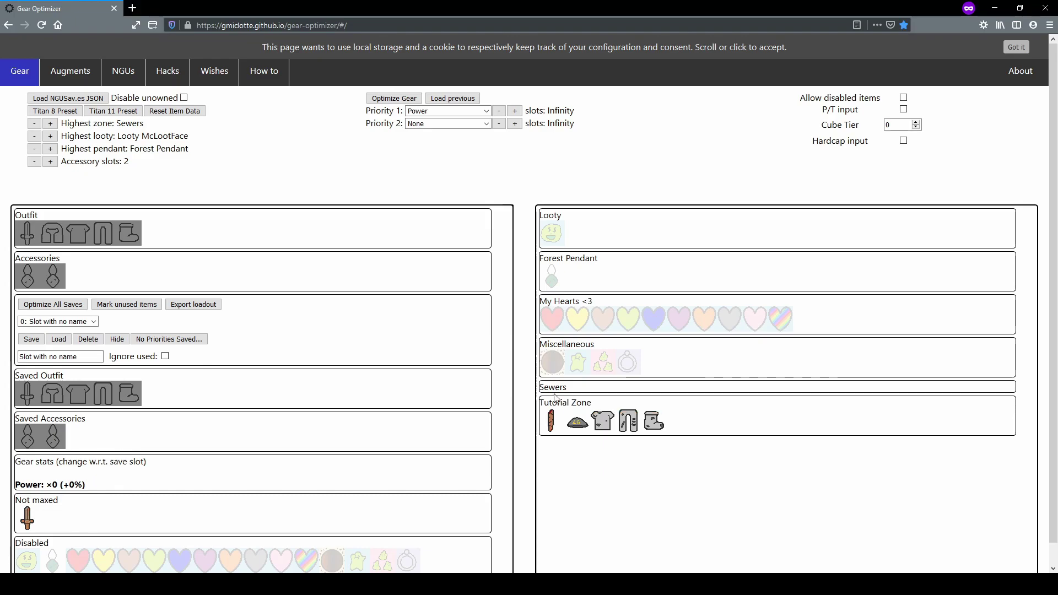
{"action": "left_click", "coordinate": [559, 406]}
{"action": "left_click", "coordinate": [558, 405]}
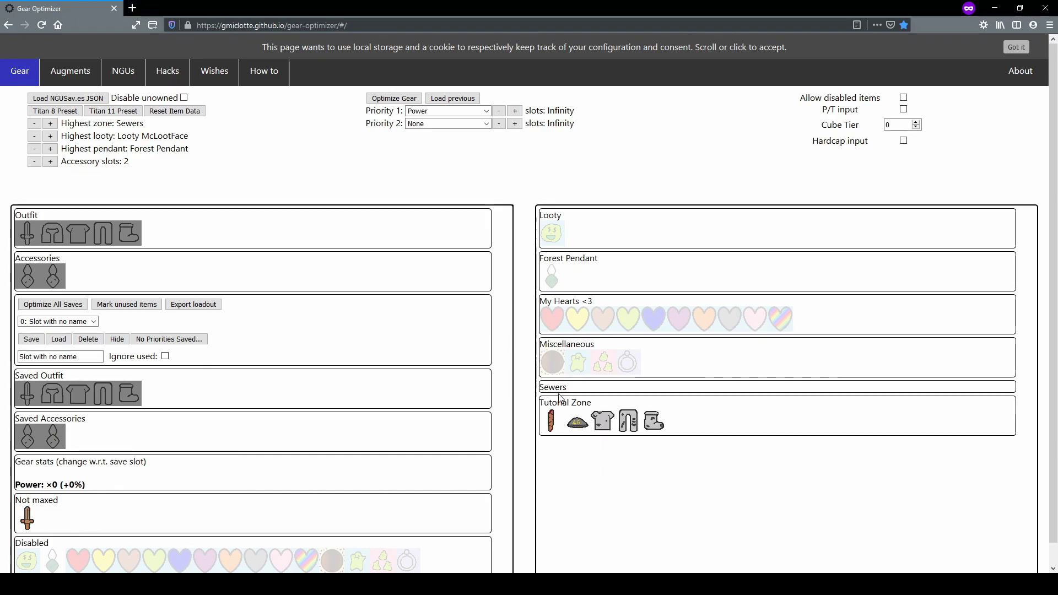
{"action": "left_click", "coordinate": [559, 388]}
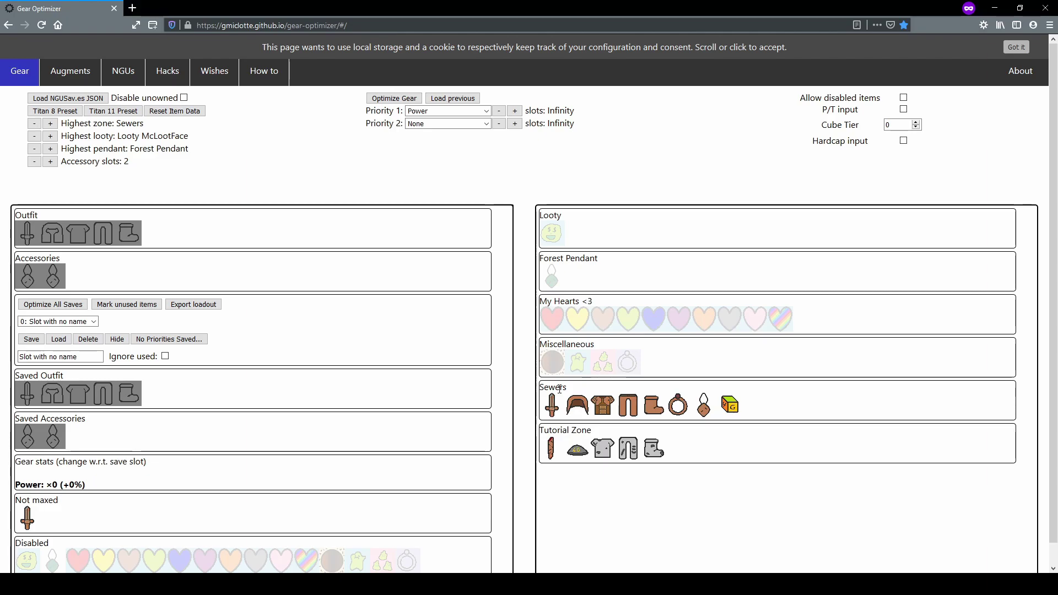
{"action": "left_click", "coordinate": [567, 343]}
{"action": "left_click", "coordinate": [564, 301]}
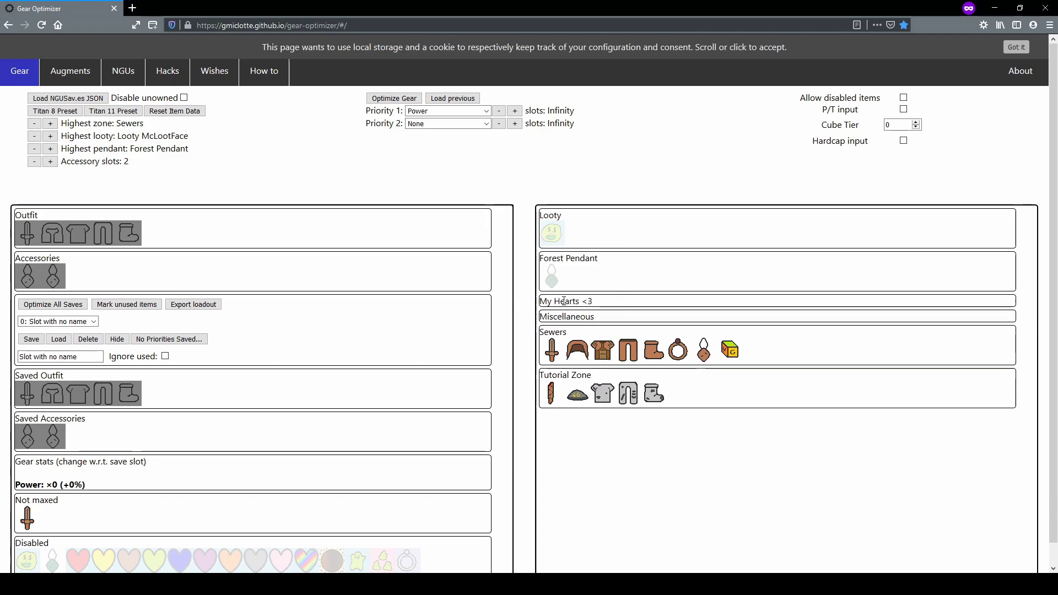
{"action": "left_click", "coordinate": [568, 258]}
{"action": "left_click", "coordinate": [552, 215]}
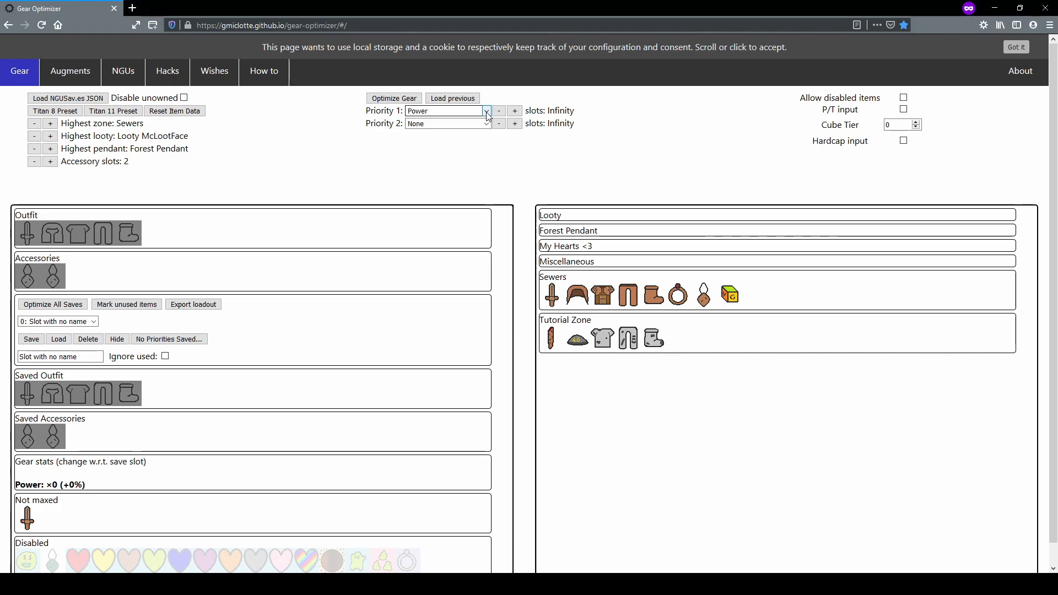
Step: Choose Toughness for Priority 2, which adds a Priority 3 row
{"action": "left_click", "coordinate": [487, 124]}
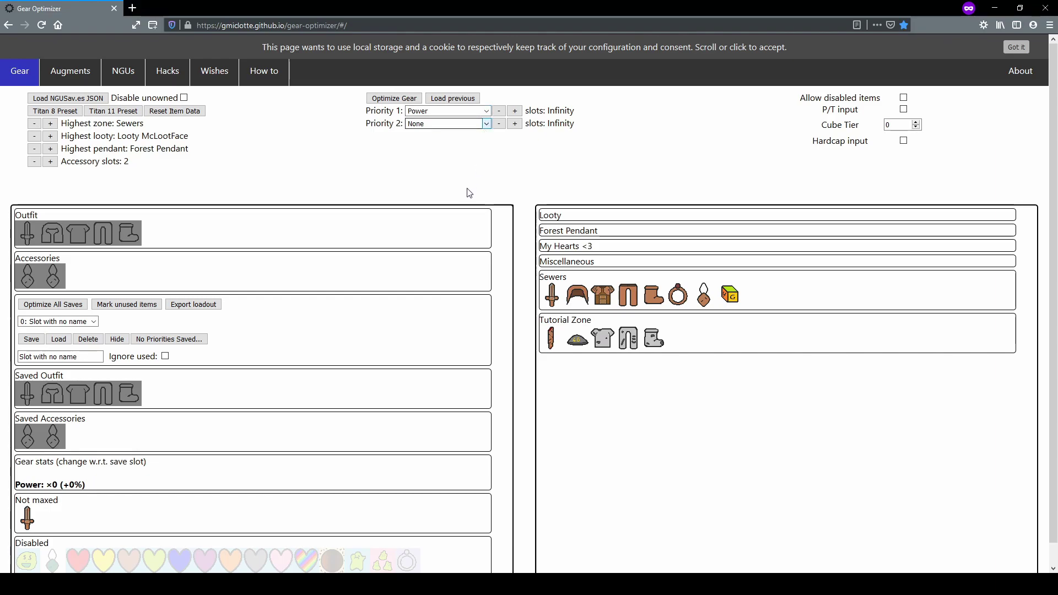
{"action": "left_click", "coordinate": [472, 189]}
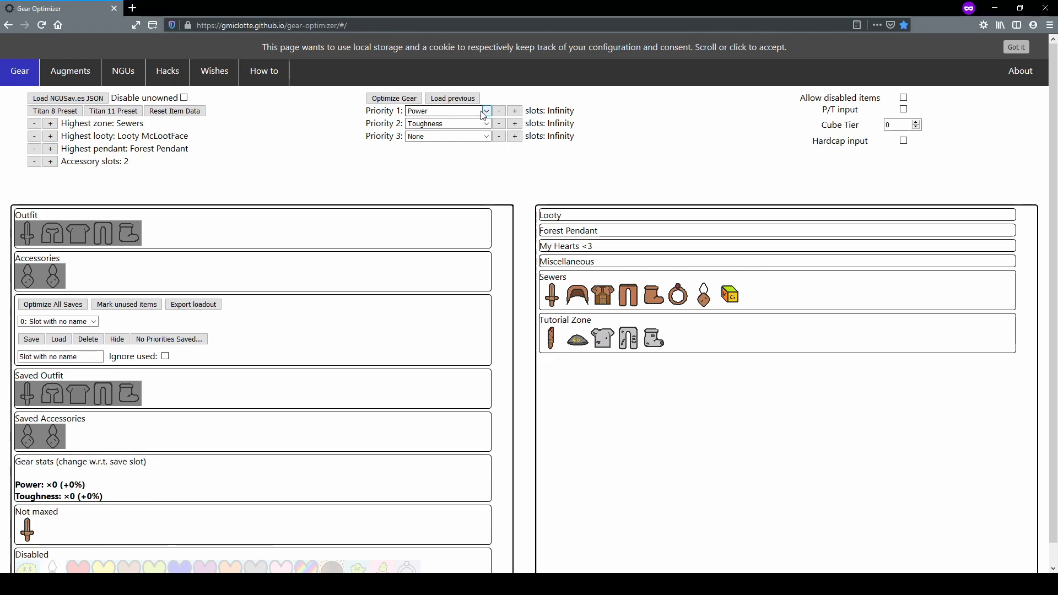
Step: Run Optimize Gear, equipping Sewers items for Power ×54 and Toughness ×64
{"action": "left_click", "coordinate": [403, 103]}
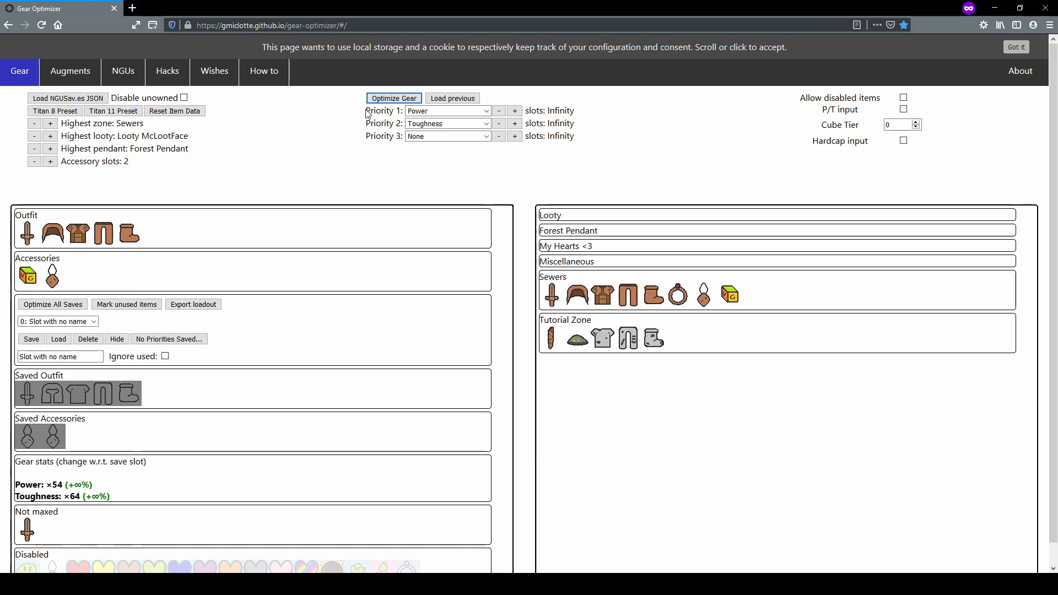
{"action": "left_click", "coordinate": [514, 113]}
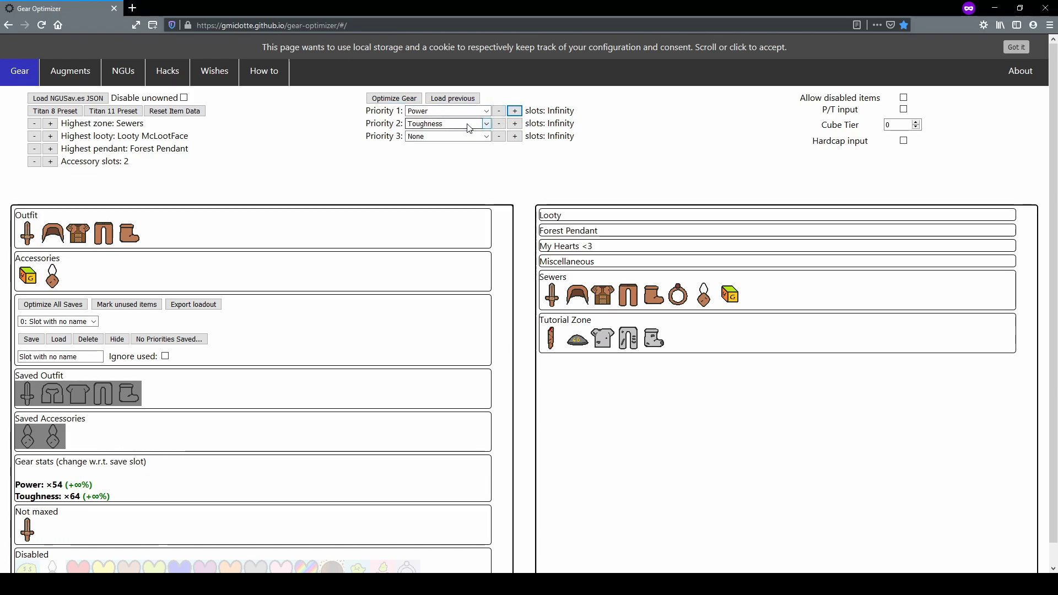
{"action": "mouse_move", "coordinate": [58, 282]}
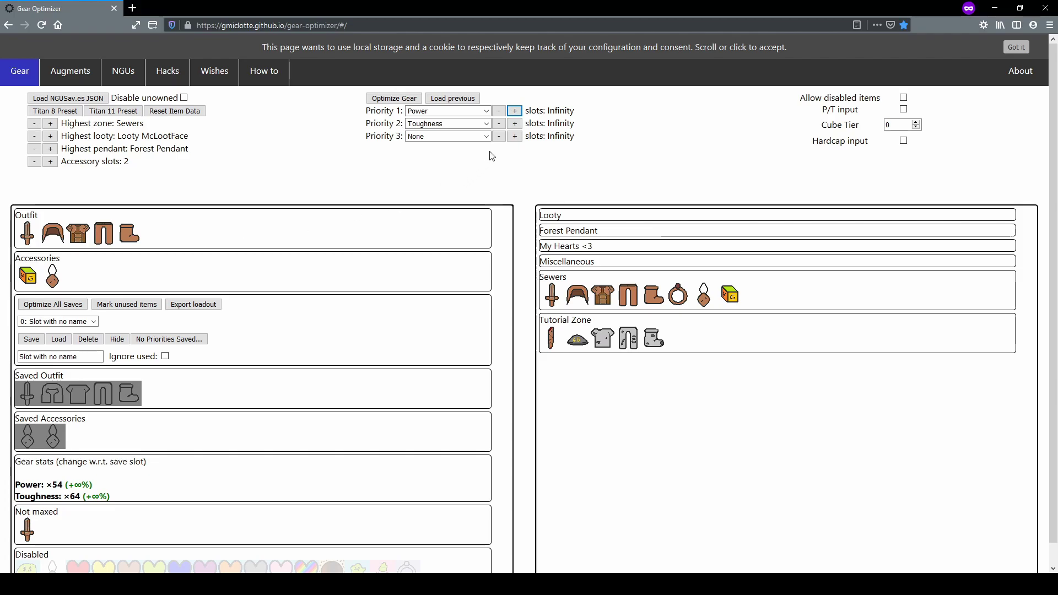
Step: Cut Power's slot limit to 1 and Toughness's to 0, then re-optimize to get Power ×44, Toughness ×54
{"action": "left_click", "coordinate": [500, 112]}
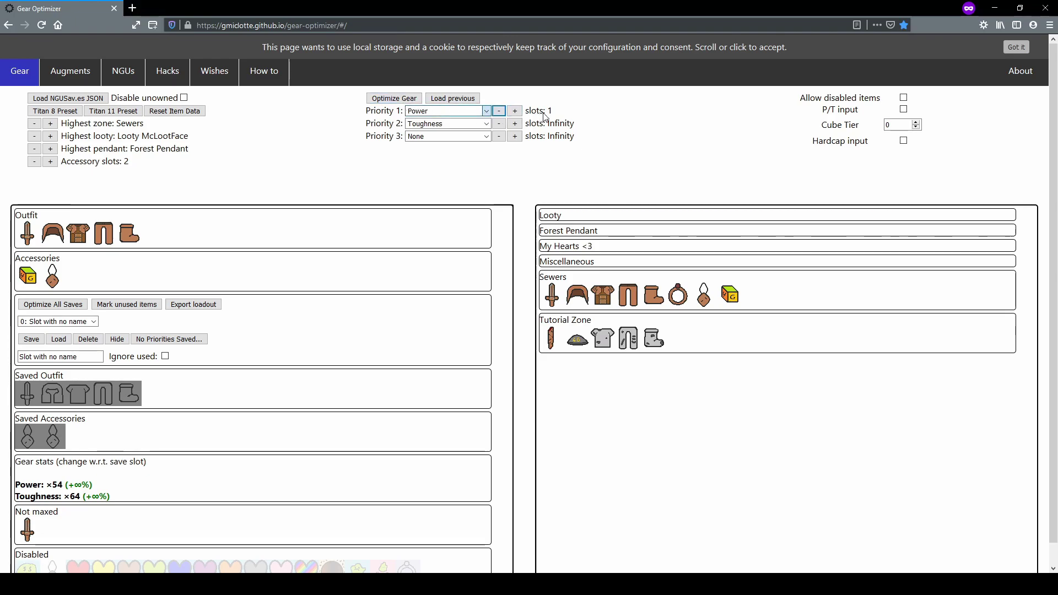
{"action": "left_click", "coordinate": [499, 126]}
{"action": "left_click", "coordinate": [499, 127]}
{"action": "left_click", "coordinate": [500, 128]}
{"action": "left_click", "coordinate": [393, 98]}
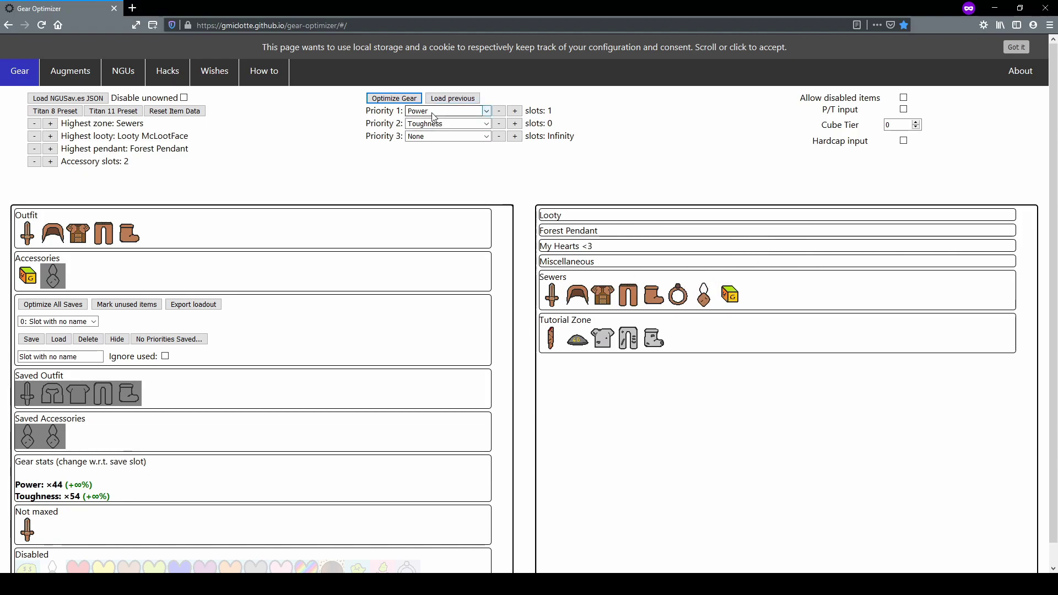
Step: Drop Power's slot limit to 0 and choose Energy Speed as Priority 3
{"action": "left_click", "coordinate": [491, 153]}
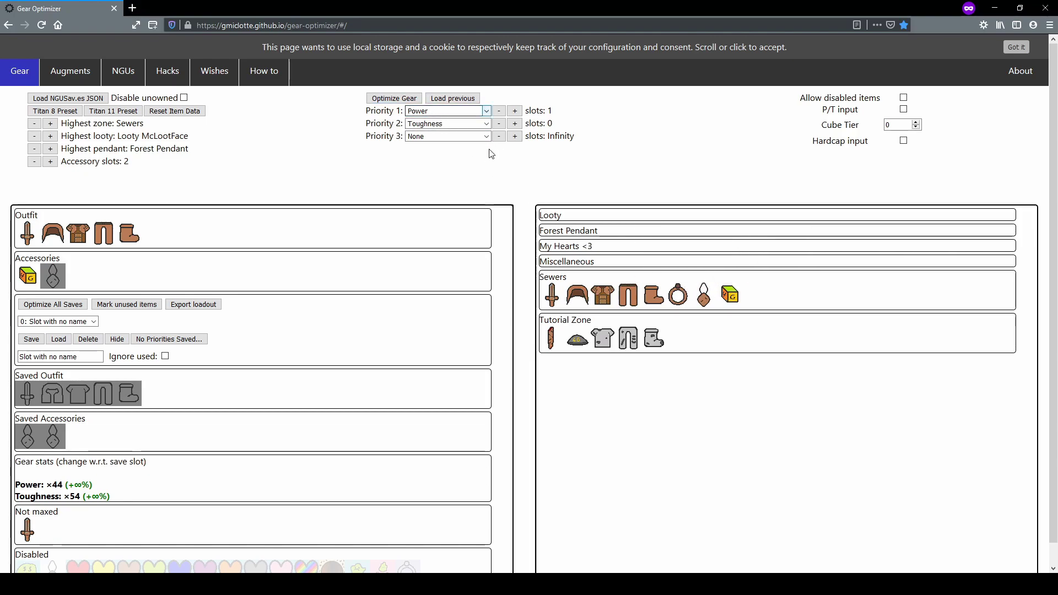
{"action": "left_click", "coordinate": [499, 113]}
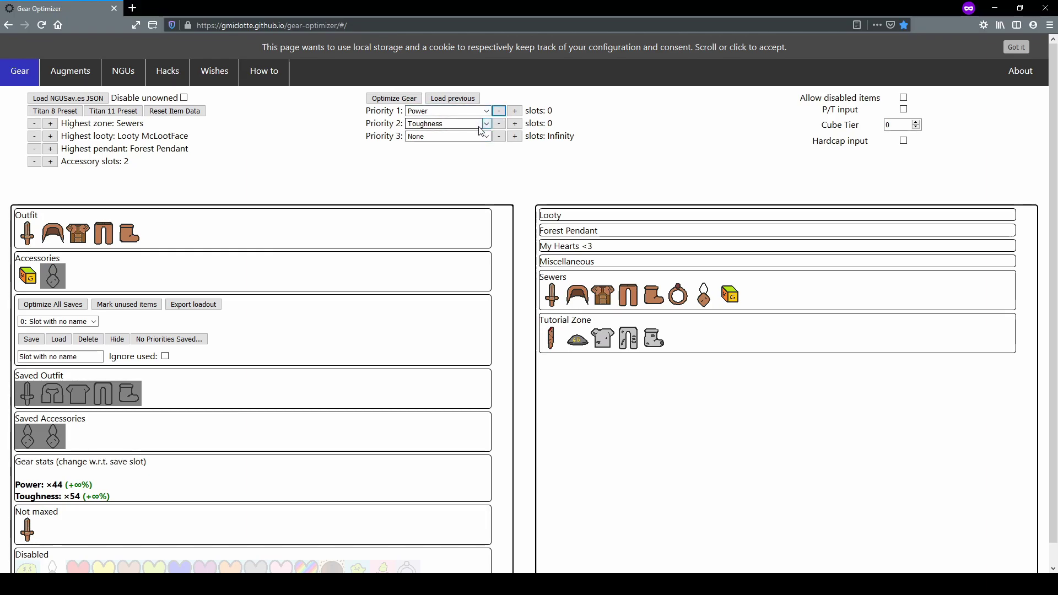
{"action": "left_click", "coordinate": [487, 136]}
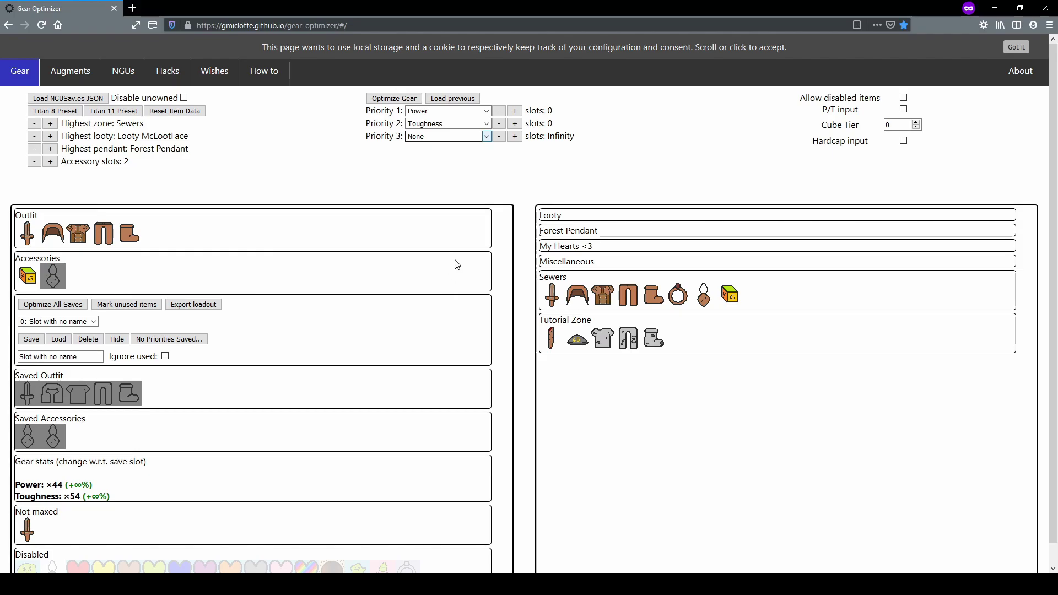
{"action": "left_click", "coordinate": [457, 304]}
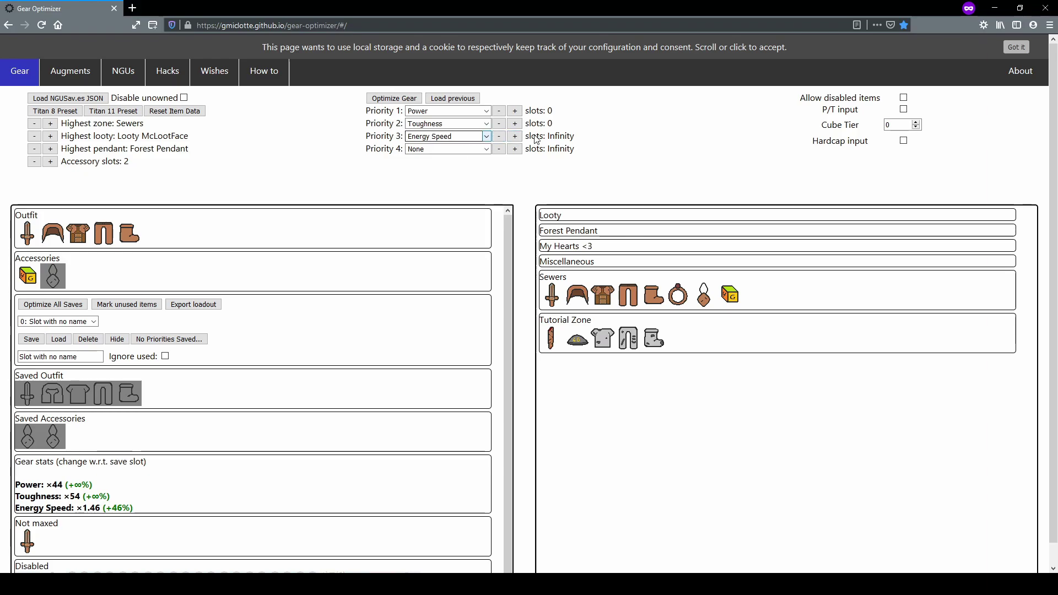
Step: Re-optimize with Energy Speed included, reaching Energy Speed ×1.86, Power ×46 and Toughness ×56
{"action": "left_click", "coordinate": [393, 103]}
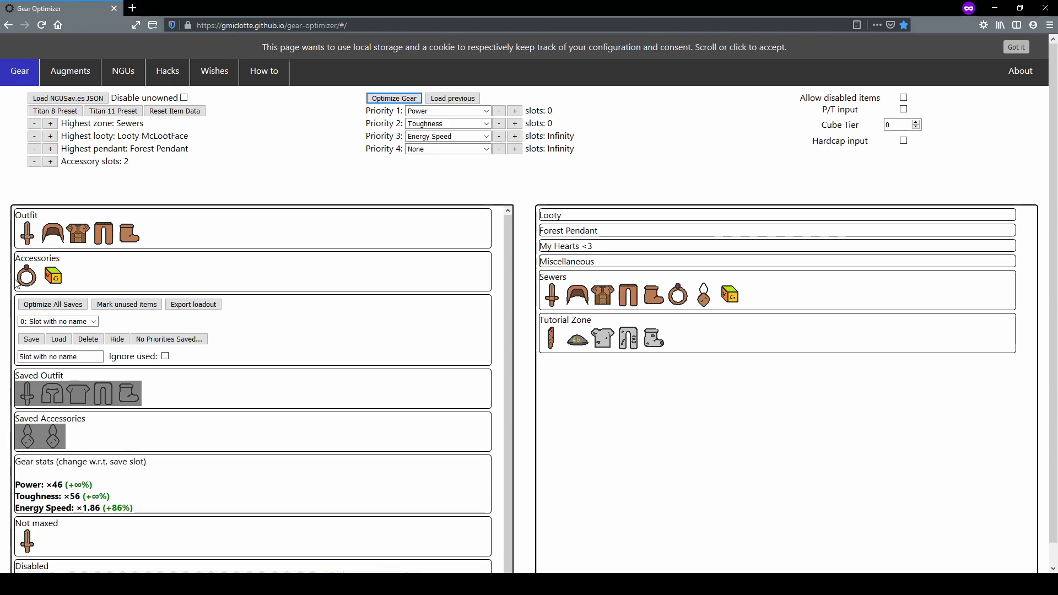
{"action": "mouse_move", "coordinate": [25, 278]}
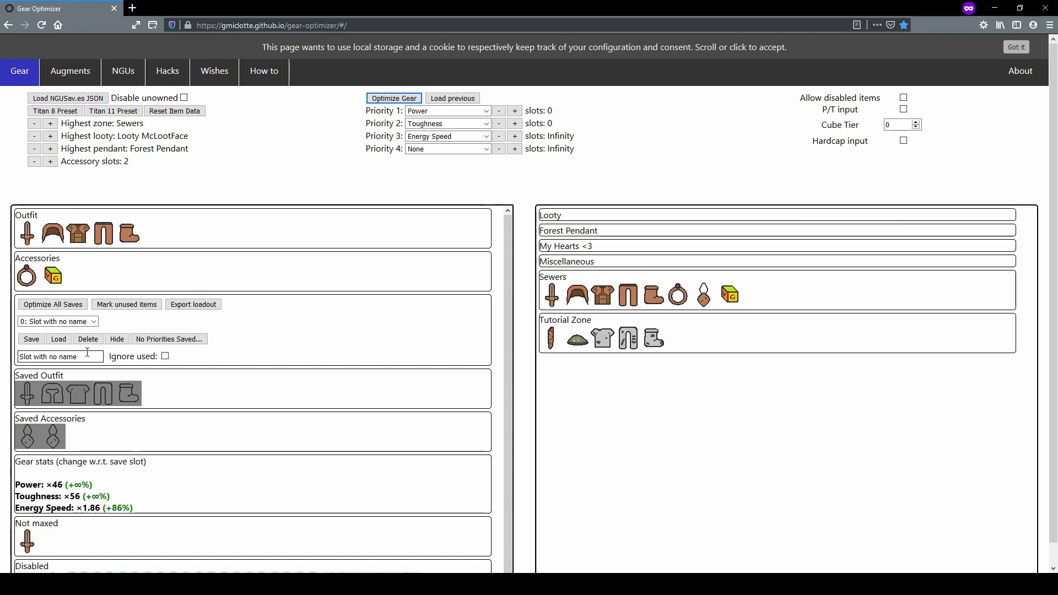
Step: Rename save slot 0 to 'P/T + ESpeed' and save the current loadout into it
{"action": "triple_click", "coordinate": [88, 355]}
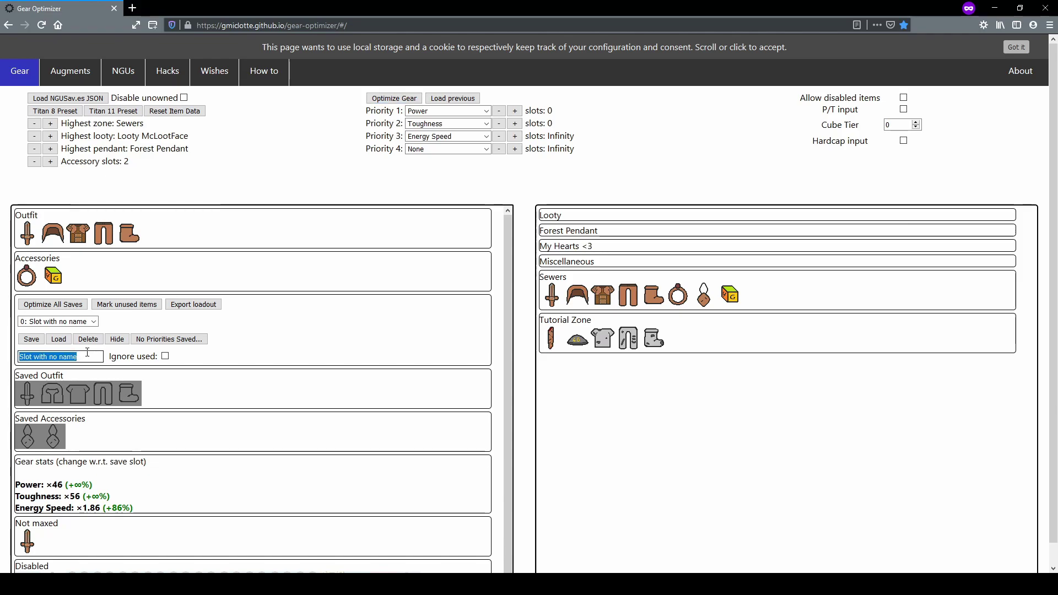
{"action": "type", "text": "P/T"}
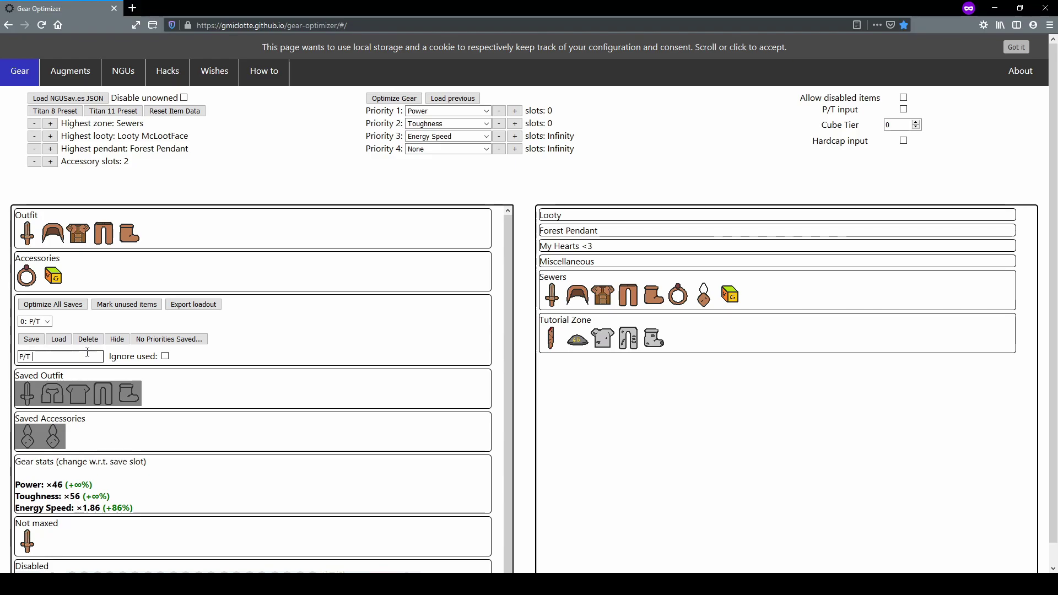
{"action": "type", "text": " + ESpeed"}
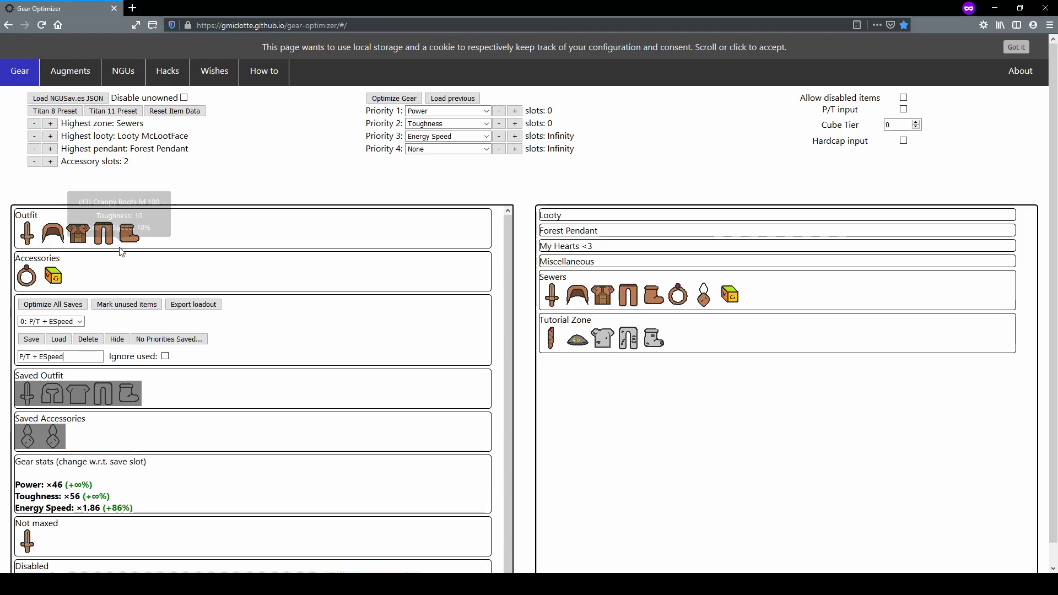
{"action": "left_click", "coordinate": [32, 339]}
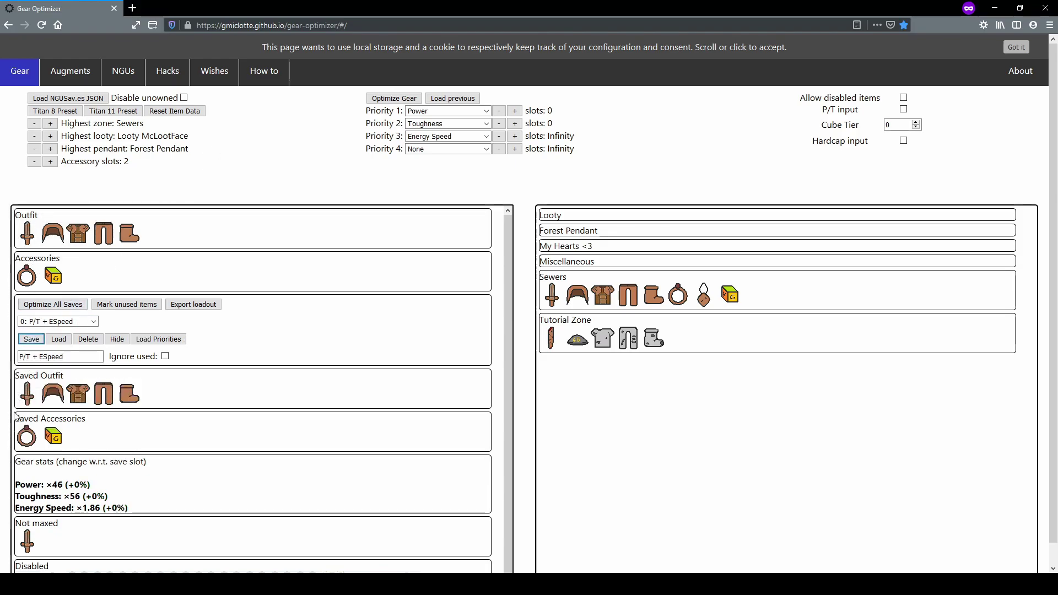
{"action": "mouse_move", "coordinate": [50, 449]}
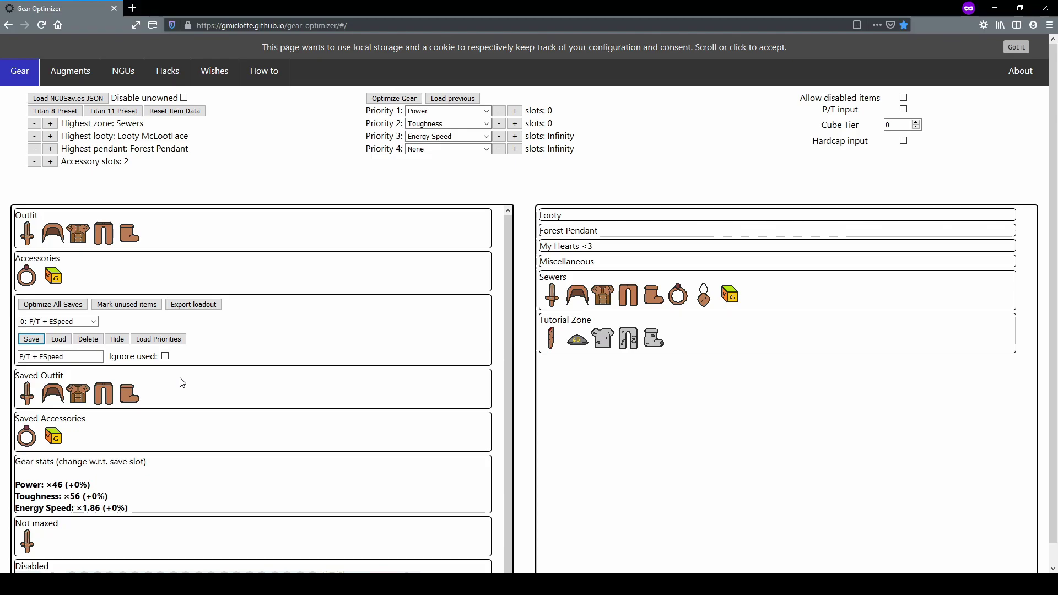
Step: Equip the Tutorial Zone stick, cloth hat, shirt, pants and boots as the outfit
{"action": "left_click", "coordinate": [121, 343]}
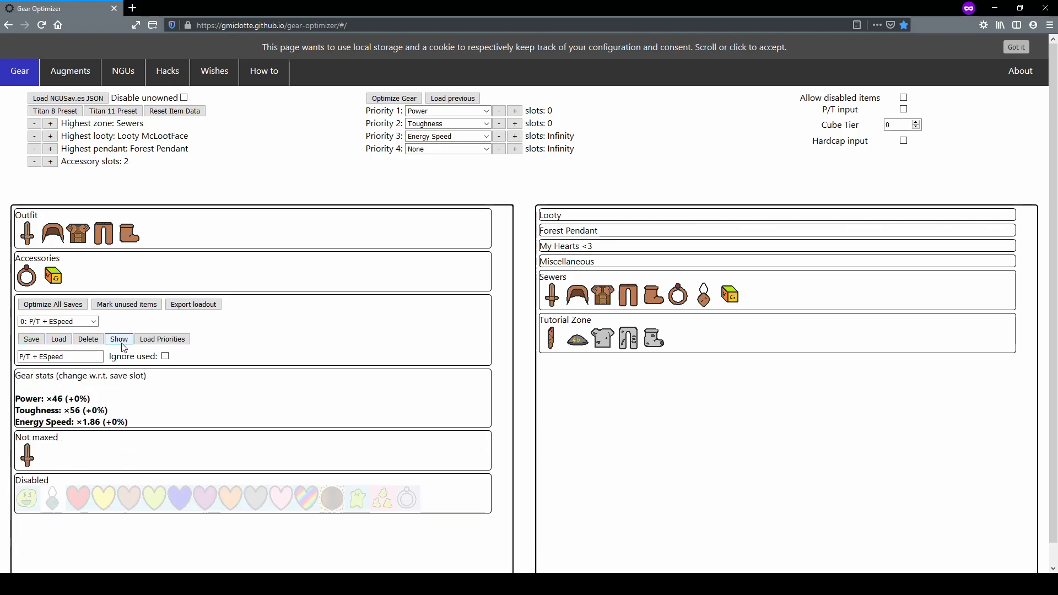
{"action": "left_click", "coordinate": [123, 342]}
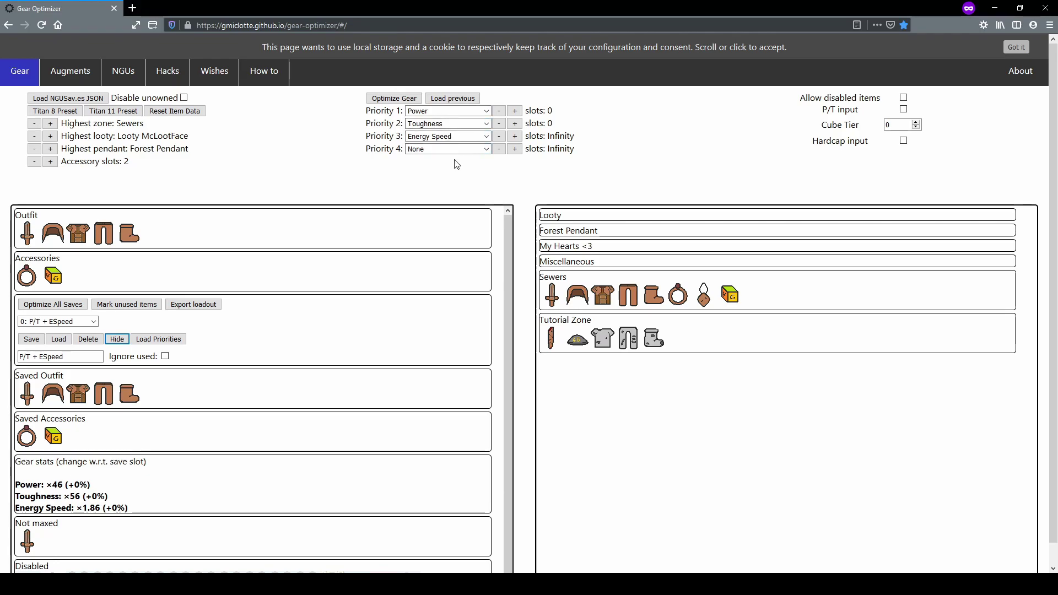
{"action": "left_click", "coordinate": [551, 343]}
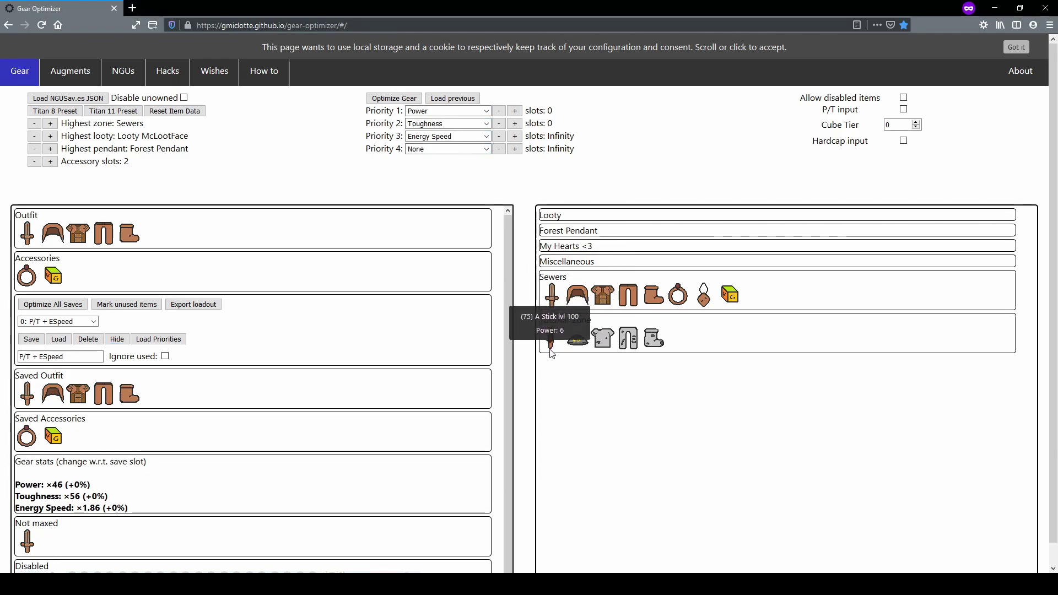
{"action": "left_click", "coordinate": [577, 340]}
{"action": "left_click", "coordinate": [604, 340]}
{"action": "left_click", "coordinate": [629, 341]}
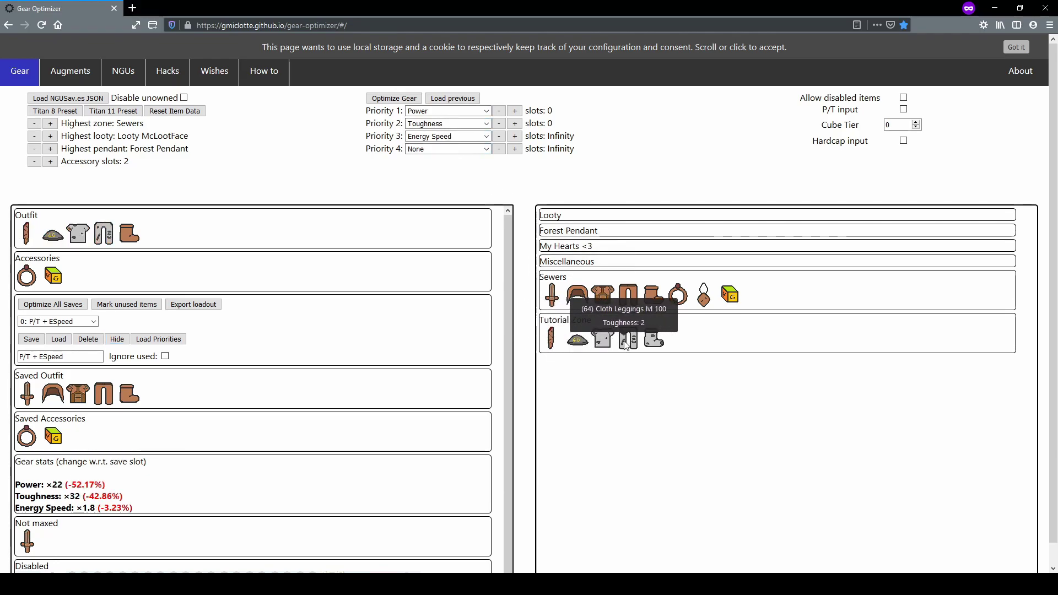
{"action": "left_click", "coordinate": [655, 342]}
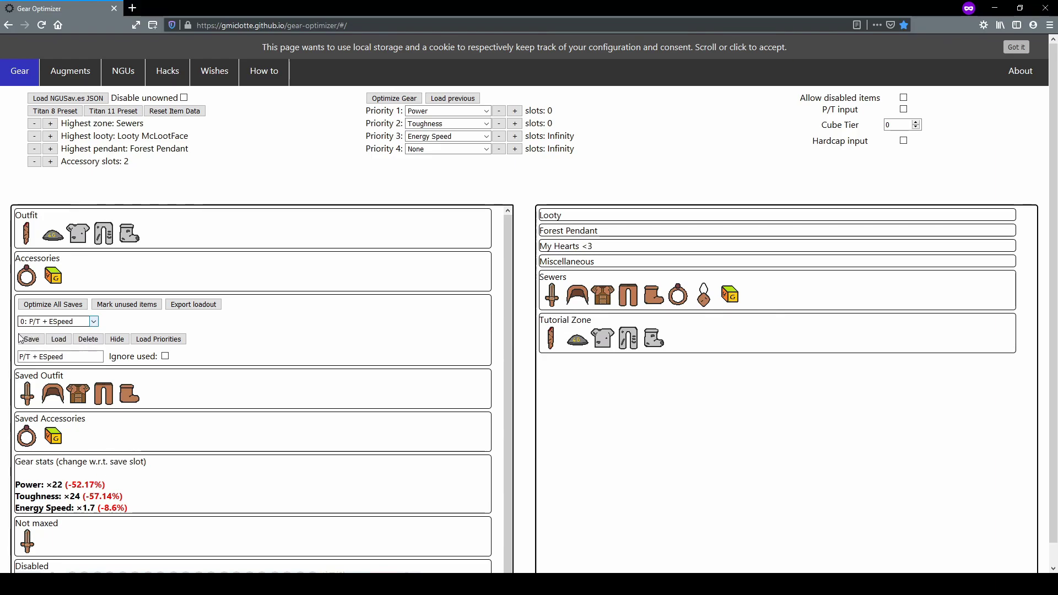
Step: Switch to save slot 1, name it 'Bad Set' and save the Tutorial Zone gear there
{"action": "key", "text": "Down"}
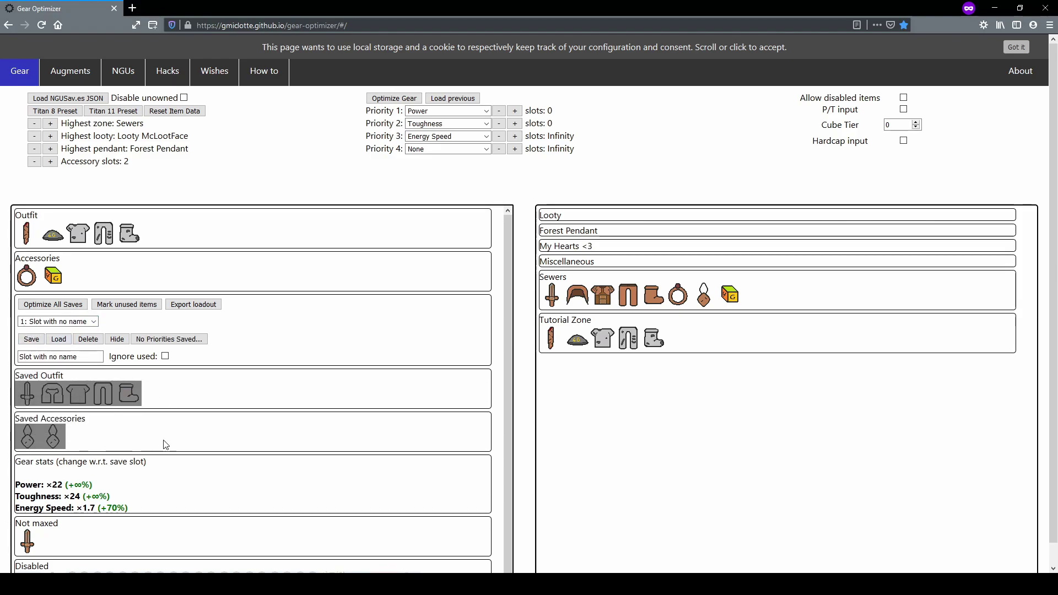
{"action": "triple_click", "coordinate": [83, 358]}
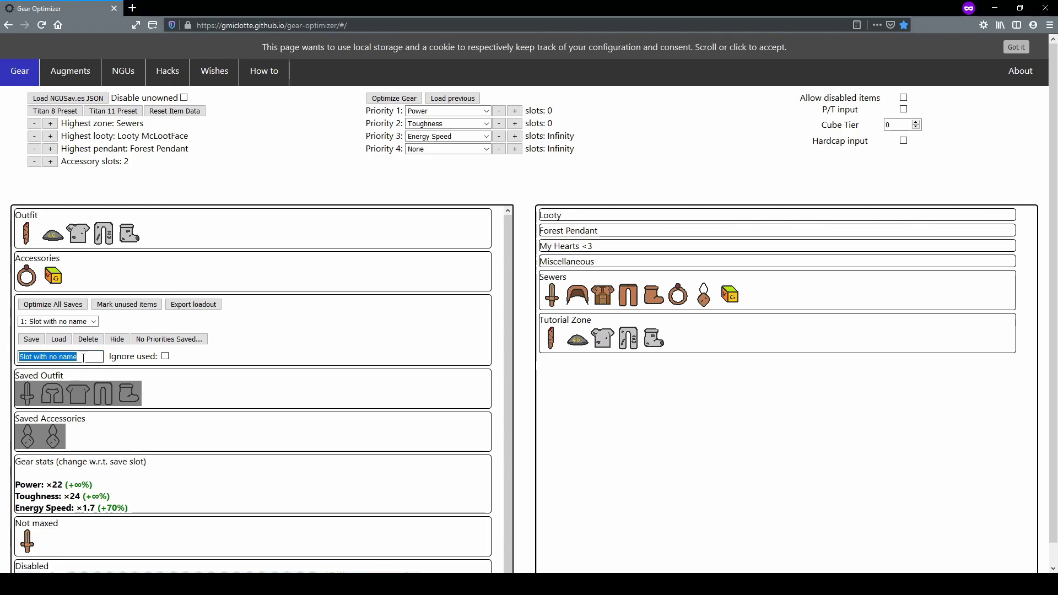
{"action": "type", "text": "Bad"}
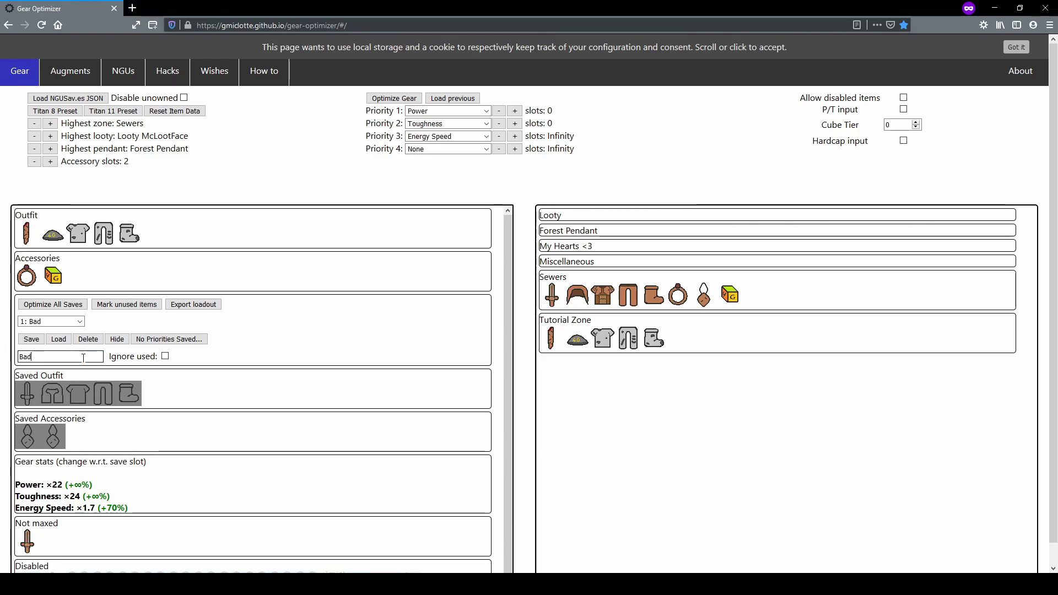
{"action": "type", "text": " Set"}
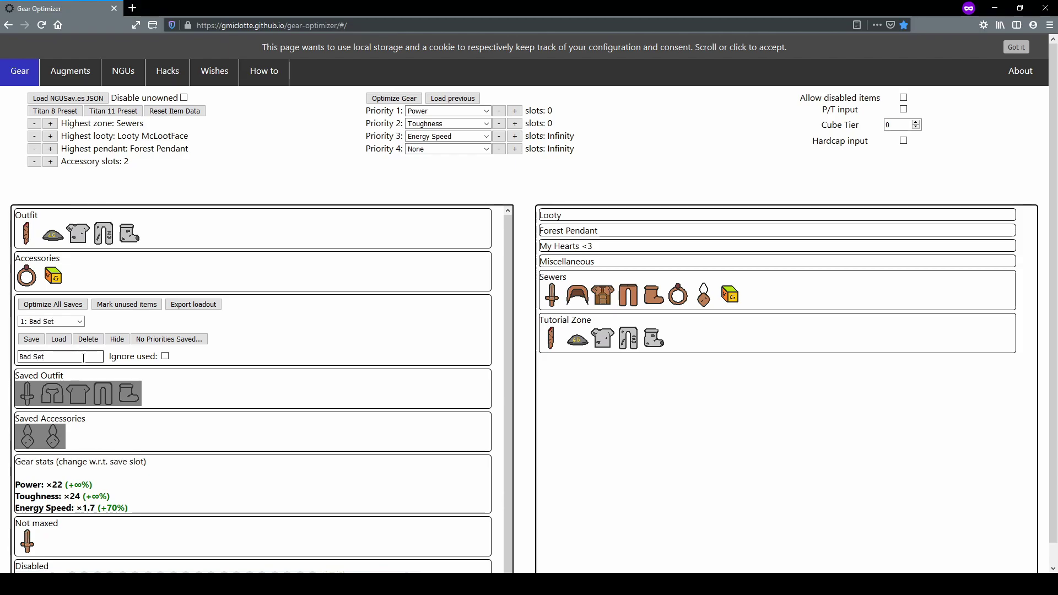
{"action": "left_click", "coordinate": [33, 344]}
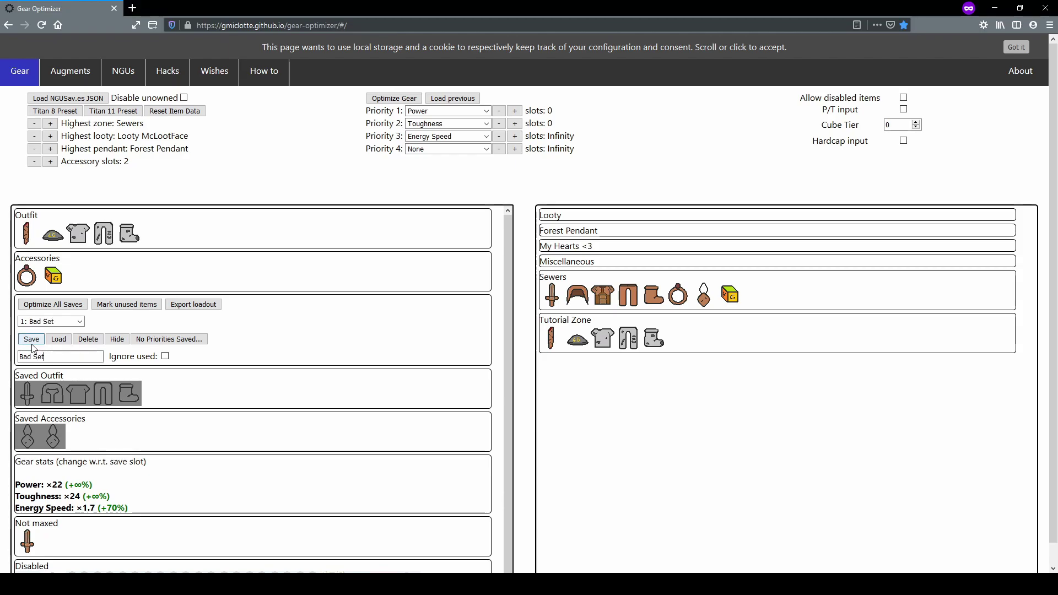
{"action": "left_click", "coordinate": [32, 340]}
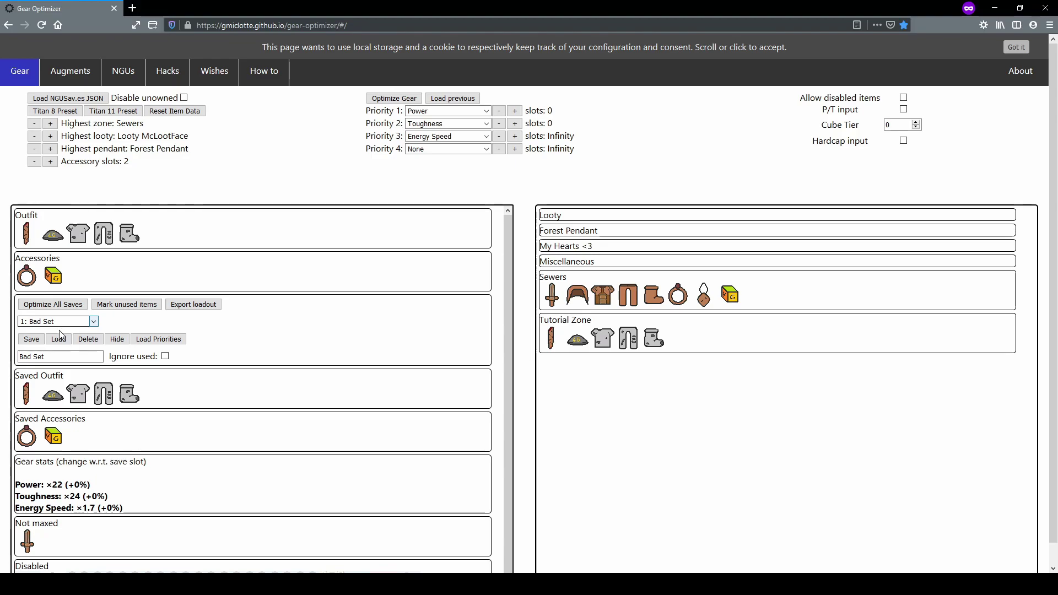
Step: Load the P/T + ESpeed slot's priorities, then try Move Cooldown and Respawn as Priorities 1 and 2
{"action": "key", "text": "Up"}
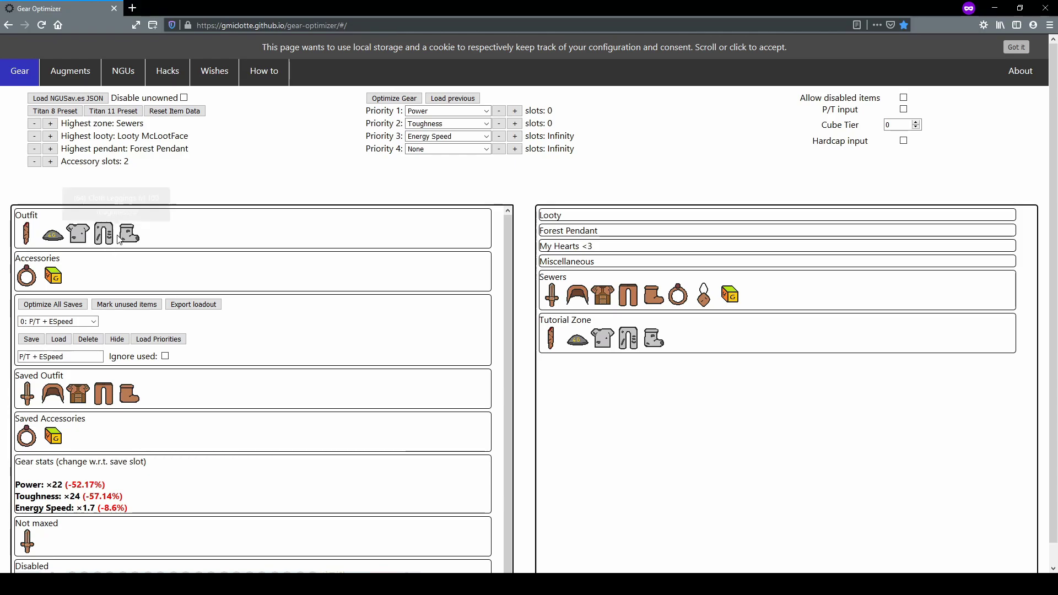
{"action": "left_click", "coordinate": [156, 340]}
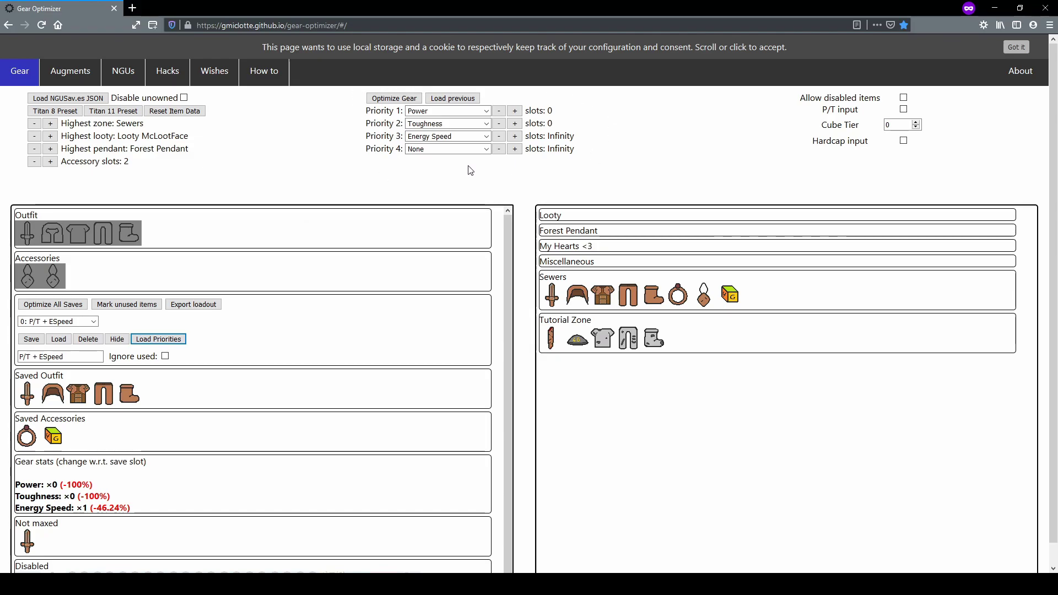
{"action": "left_click", "coordinate": [453, 113]}
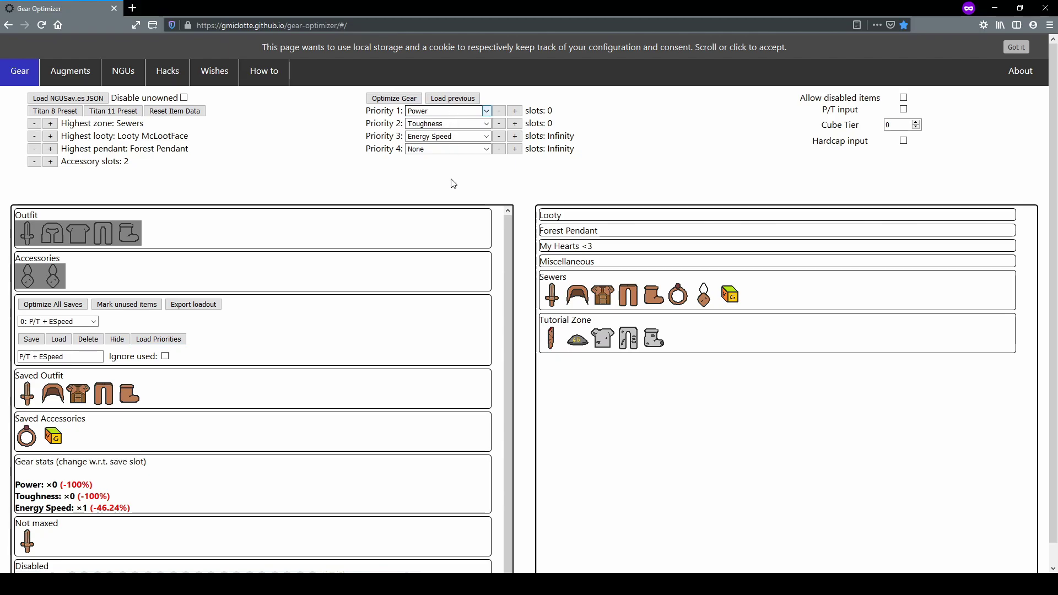
{"action": "left_click", "coordinate": [449, 184]}
{"action": "left_click", "coordinate": [446, 124]}
{"action": "left_click", "coordinate": [445, 222]}
Step: Try Energy Wandoos third and Move Cooldown fourth, then reload the slot's saved priorities
{"action": "left_click", "coordinate": [448, 137]}
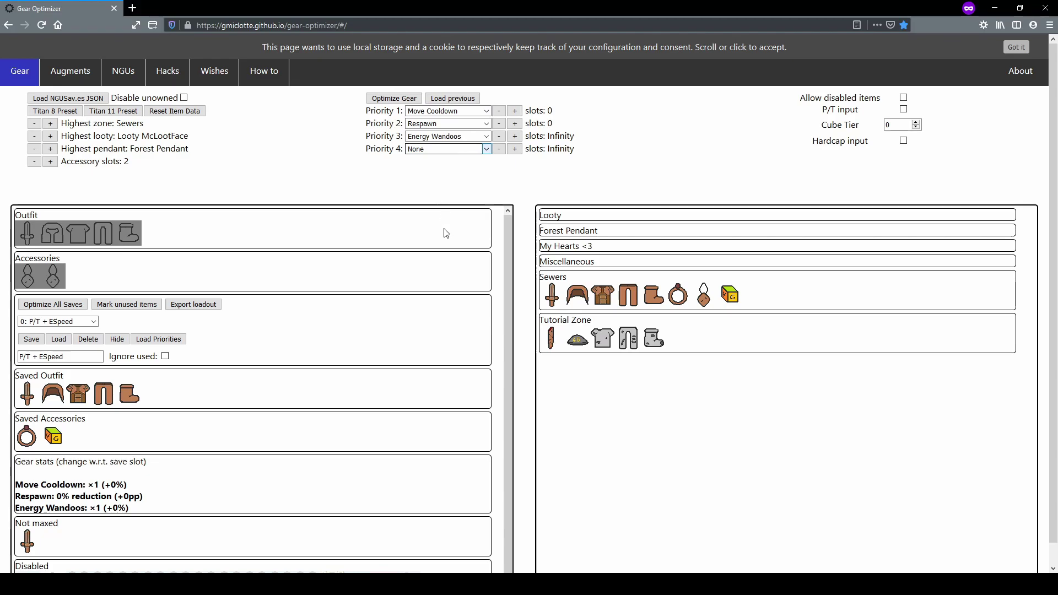
{"action": "key", "text": "Down"}
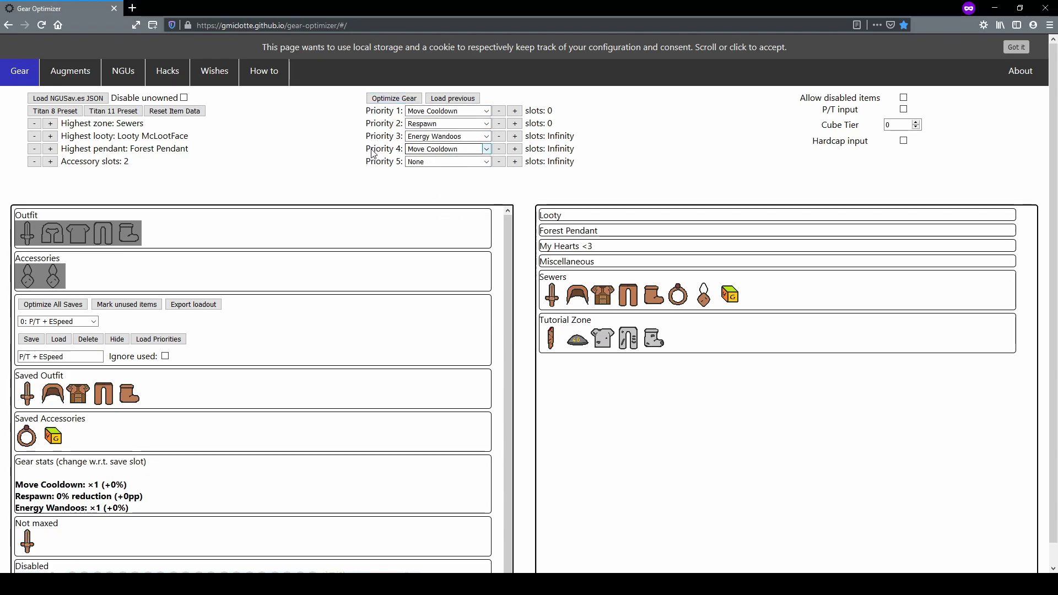
{"action": "left_click", "coordinate": [160, 339]}
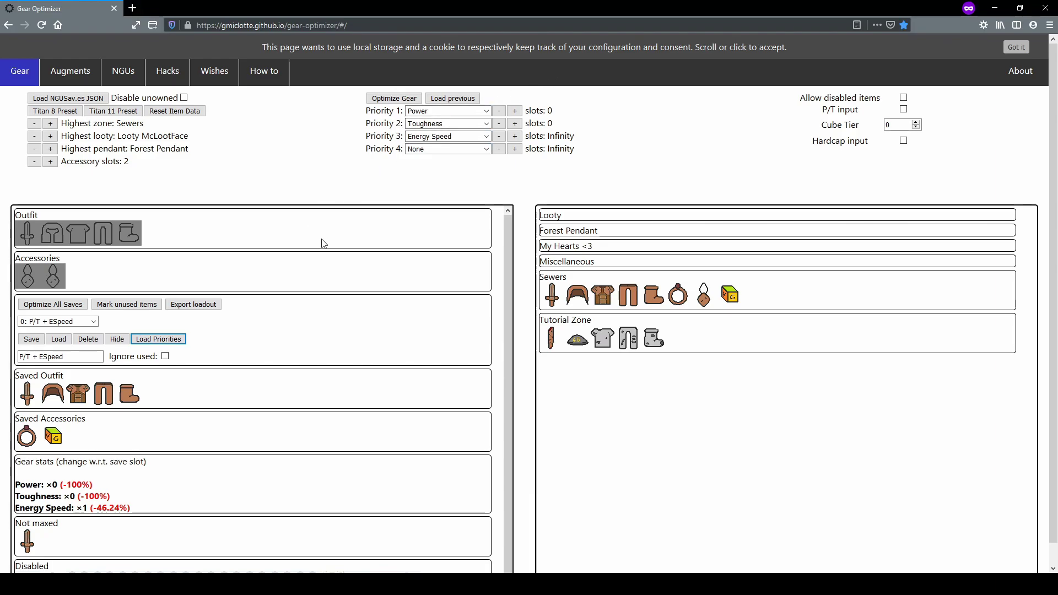
Step: Optimize gear, load the saved P/T + ESpeed outfit, and optimize once more
{"action": "left_click", "coordinate": [390, 101]}
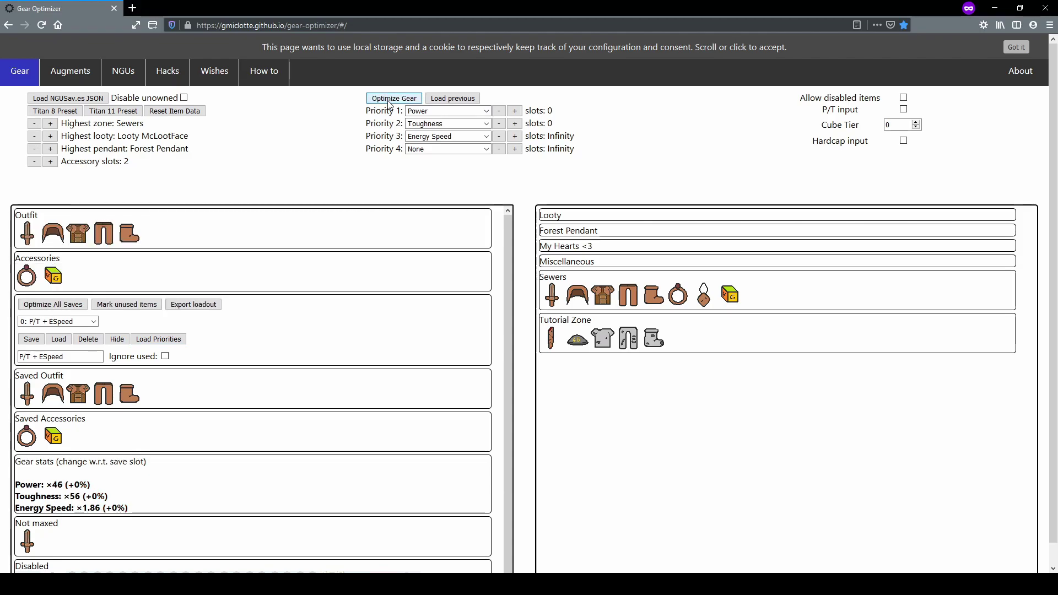
{"action": "left_click", "coordinate": [58, 339]}
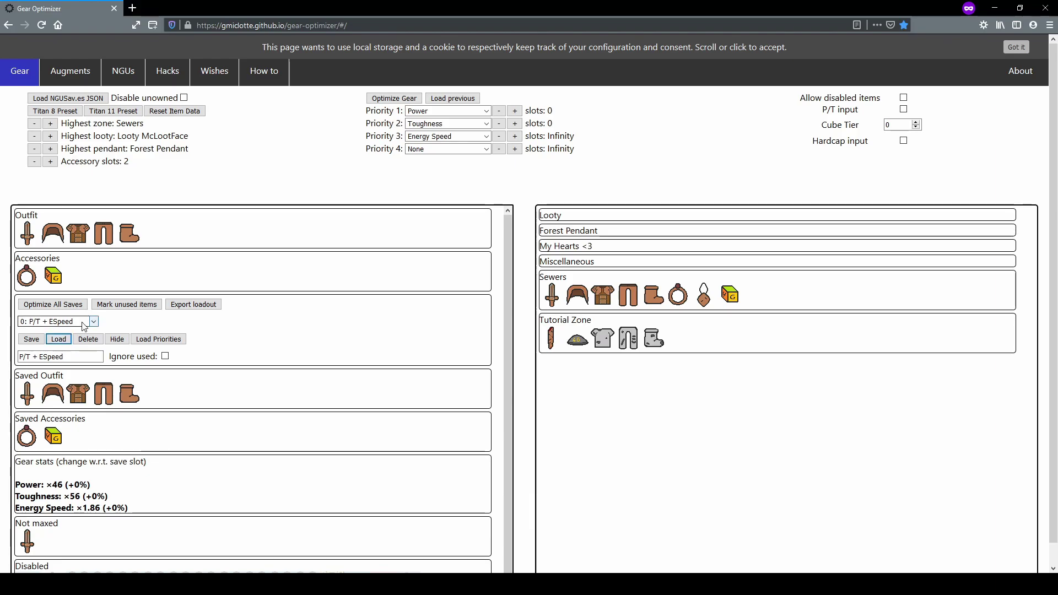
{"action": "left_click", "coordinate": [379, 99]}
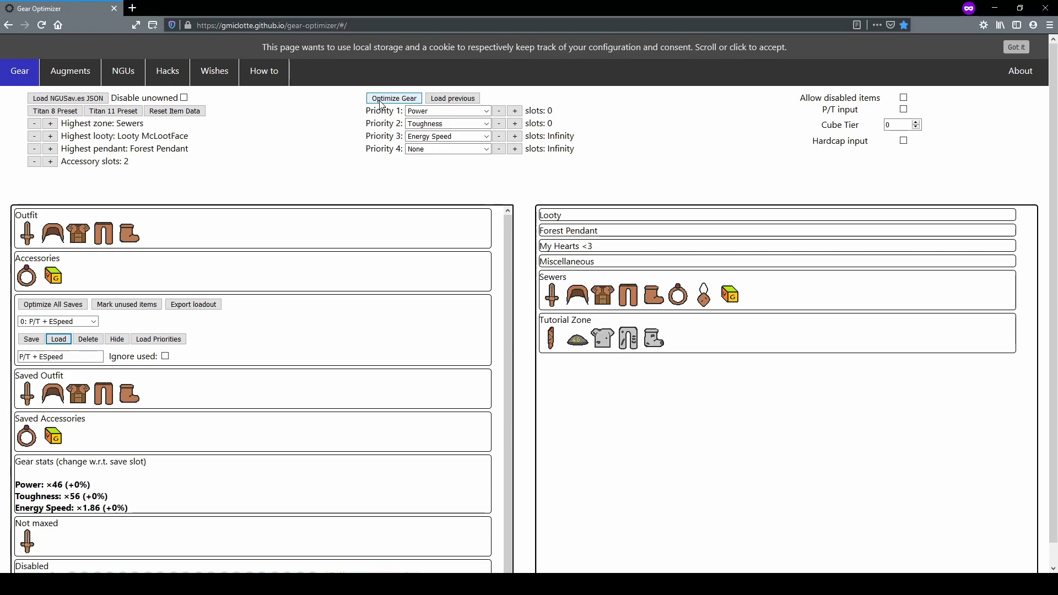
Step: Switch between the Bad Set and P/T + ESpeed saves to compare their stats
{"action": "left_click", "coordinate": [60, 321]}
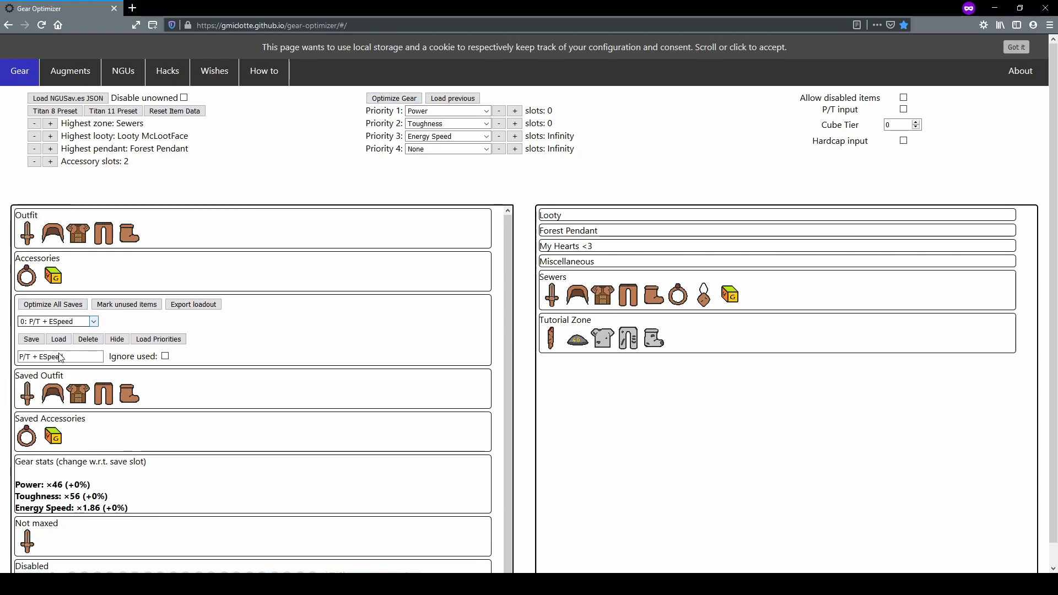
{"action": "left_click", "coordinate": [66, 333]}
{"action": "key", "text": "Up"}
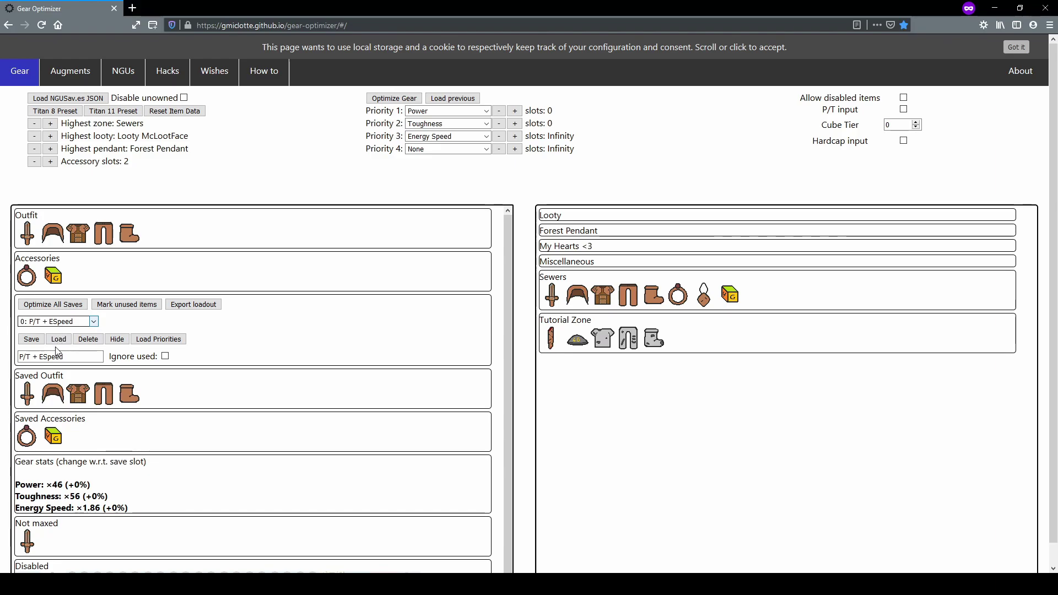
{"action": "key", "text": "Down"}
{"action": "scroll", "coordinate": [61, 463], "scroll_direction": "down", "scroll_amount": 2}
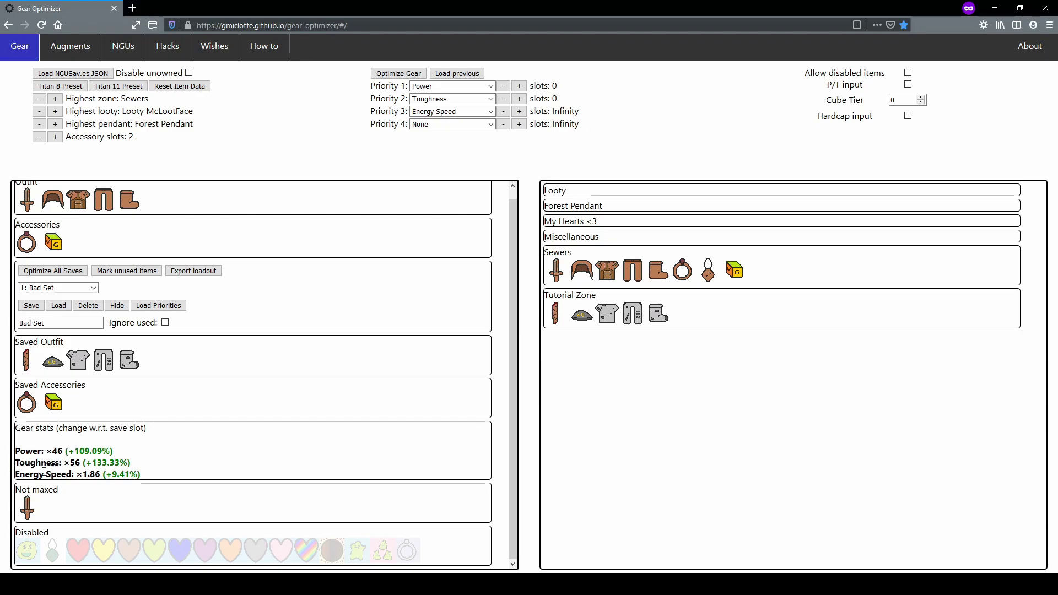
Step: Highlight the optimized gear's +109.09% Power gain over the Bad Set save
{"action": "mouse_move", "coordinate": [53, 197]}
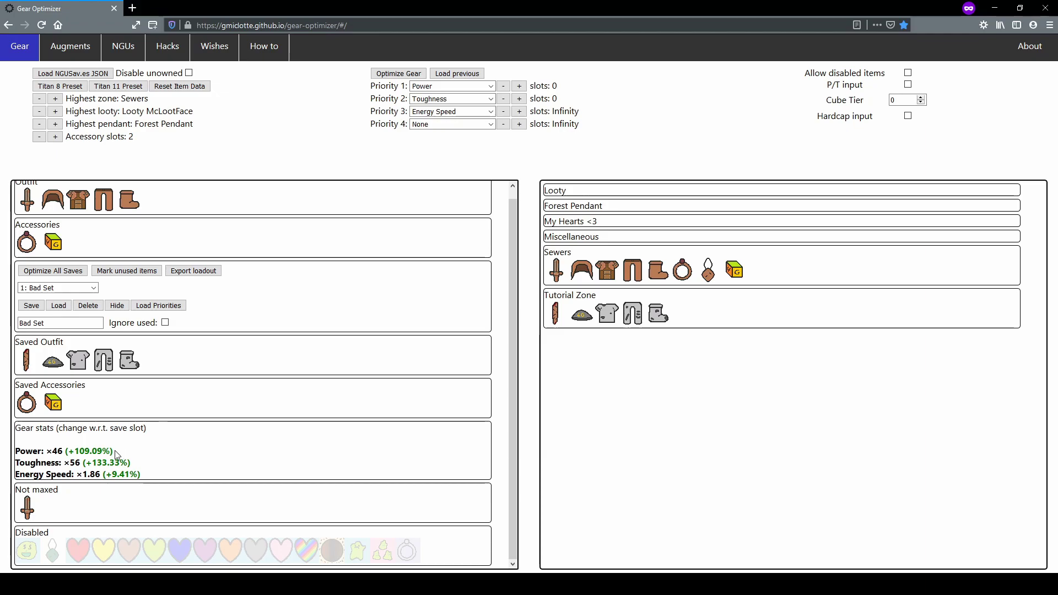
{"action": "left_click_drag", "start_coordinate": [114, 454], "coordinate": [64, 452]}
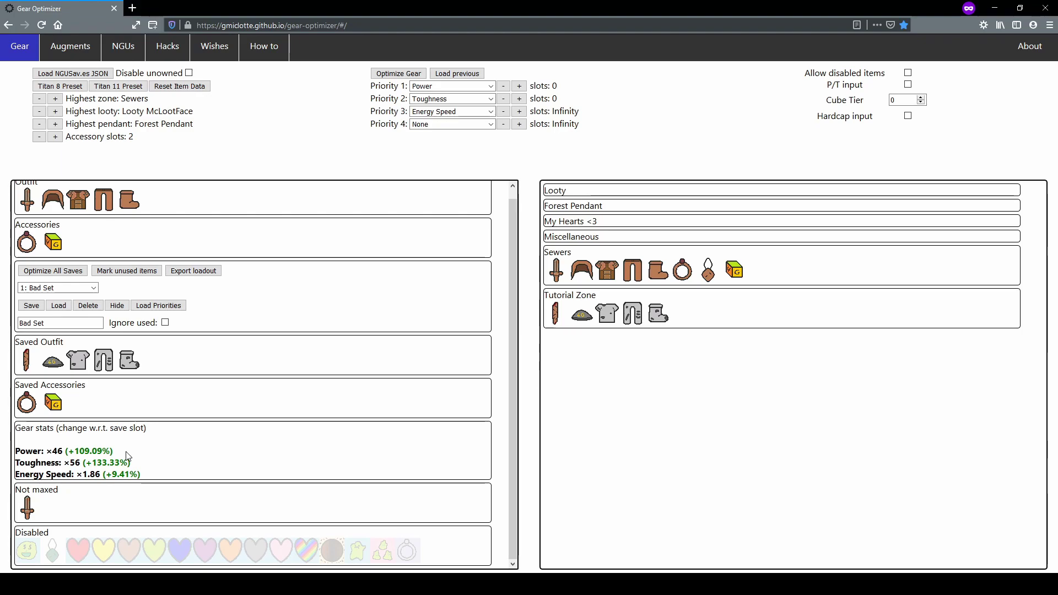
{"action": "scroll", "coordinate": [265, 337], "scroll_direction": "up", "scroll_amount": 1}
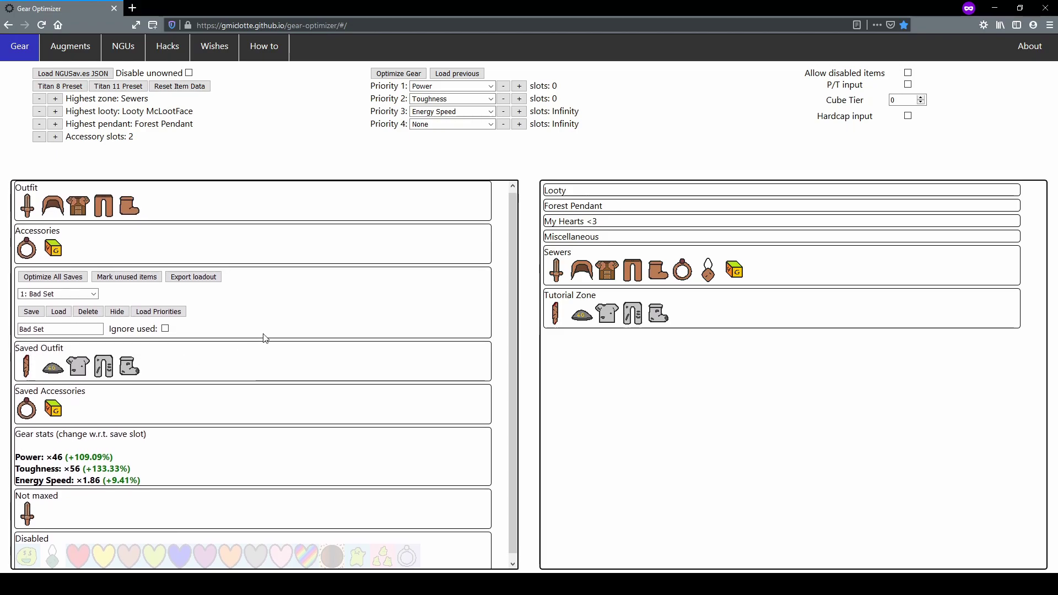
Step: Equip the Bad Set outfit, then select the P/T + ESpeed save to compare against it
{"action": "left_click", "coordinate": [59, 315]}
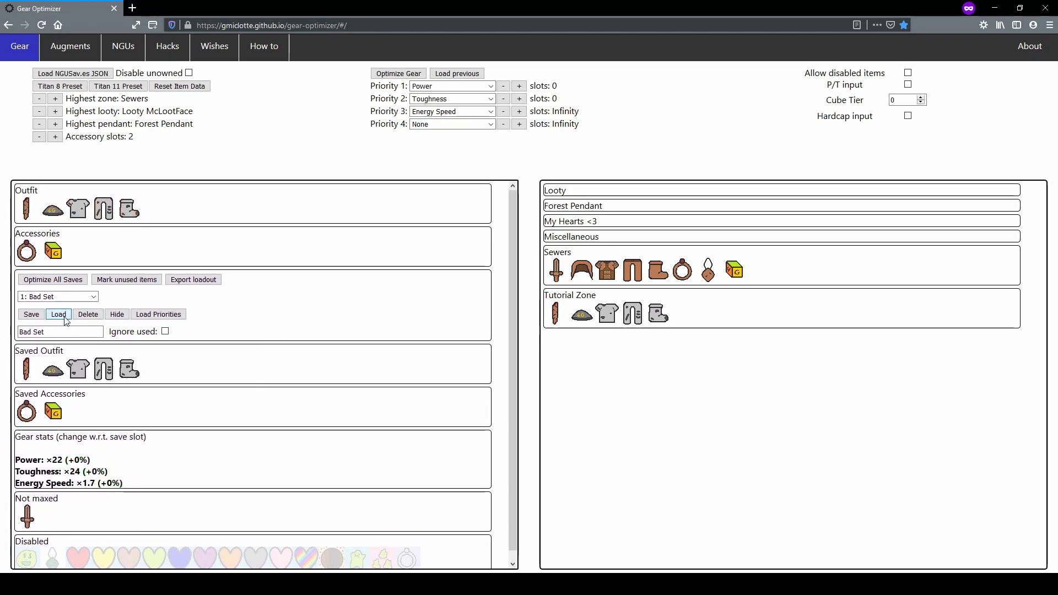
{"action": "key", "text": "shift+Tab"}
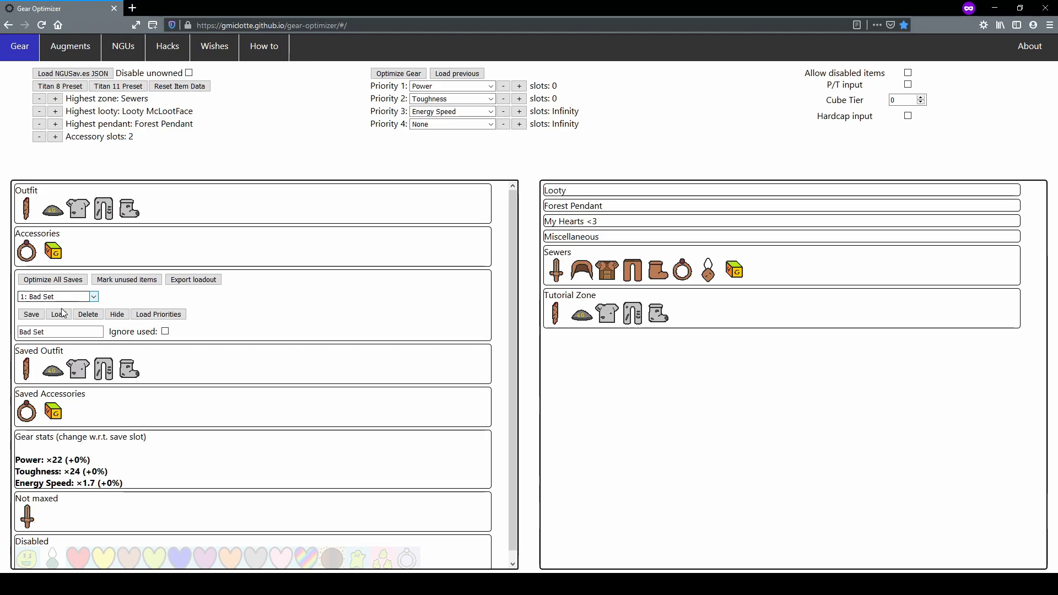
{"action": "key", "text": "Up"}
{"action": "key", "text": "Tab"}
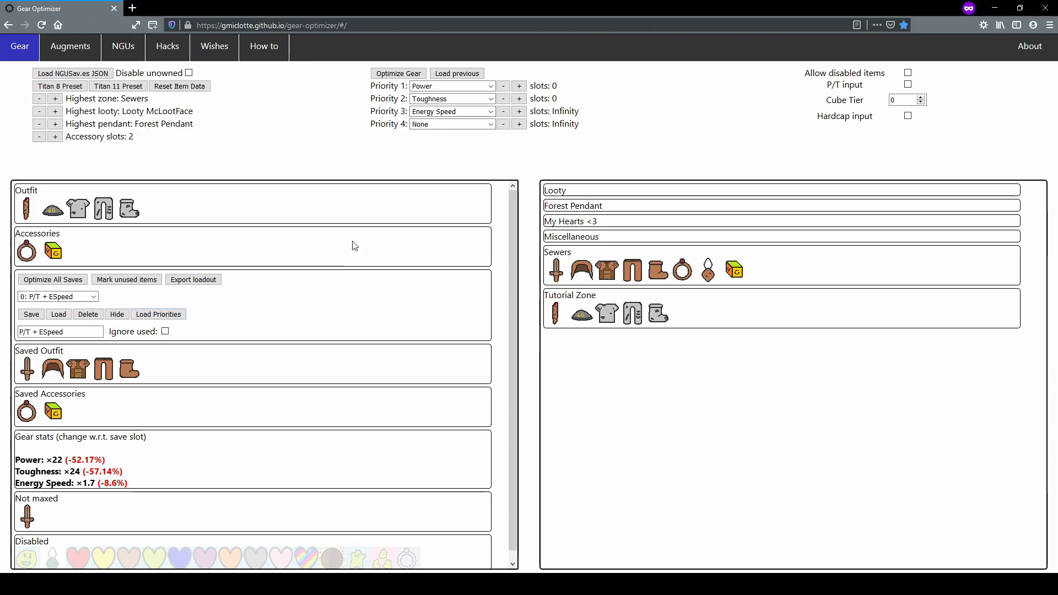
{"action": "mouse_move", "coordinate": [658, 273]}
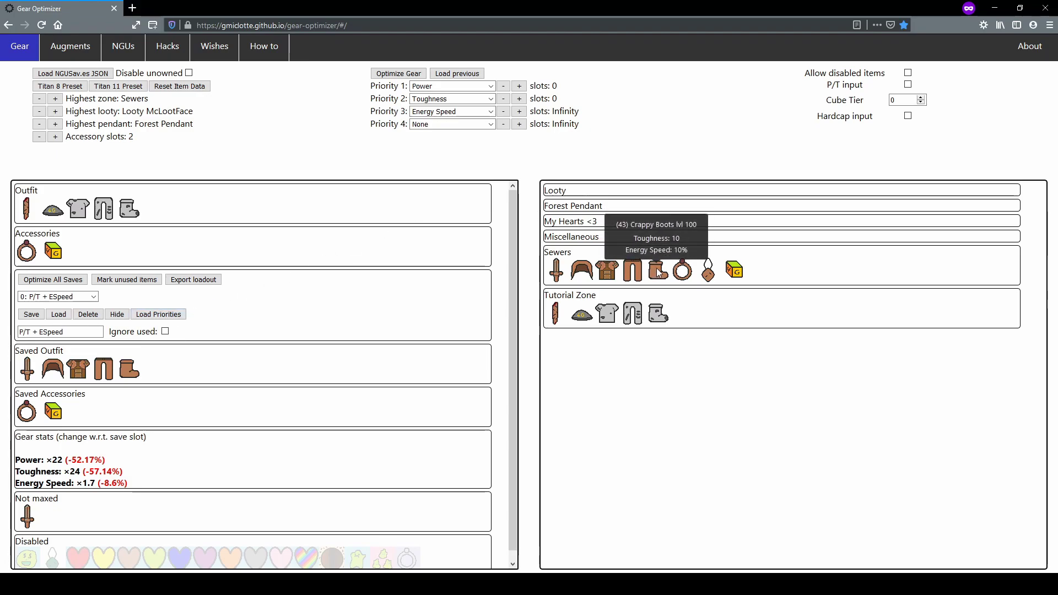
{"action": "left_click", "coordinate": [659, 272]}
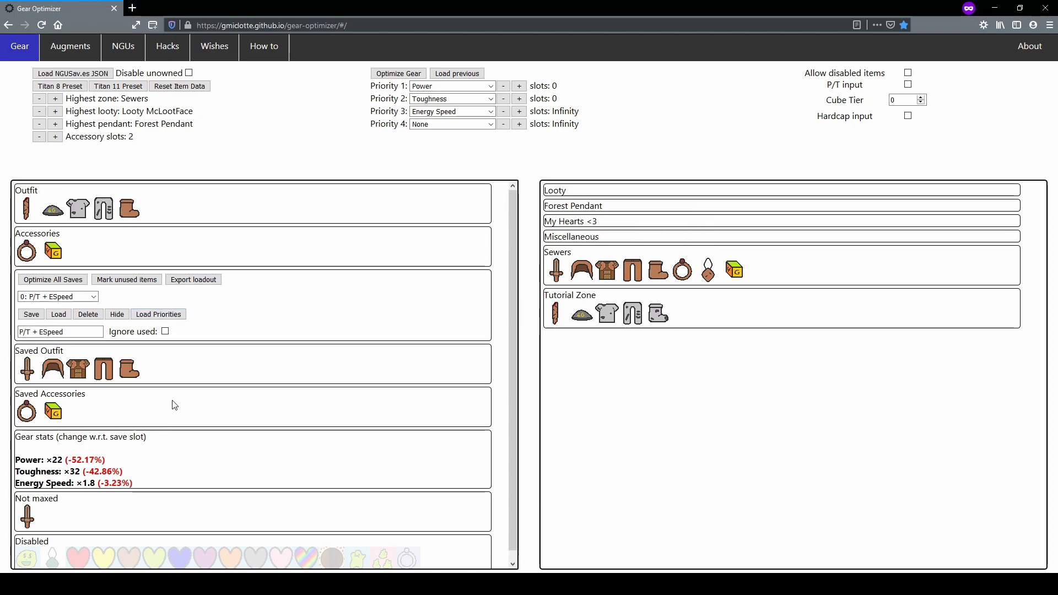
{"action": "left_click", "coordinate": [556, 272]}
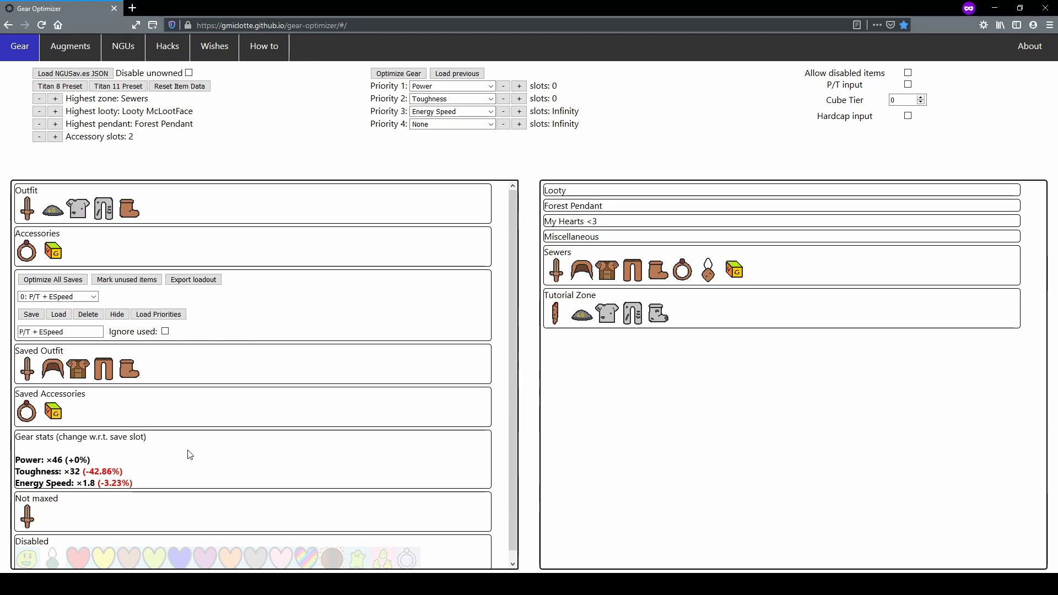
{"action": "scroll", "coordinate": [191, 455], "scroll_direction": "down", "scroll_amount": 1}
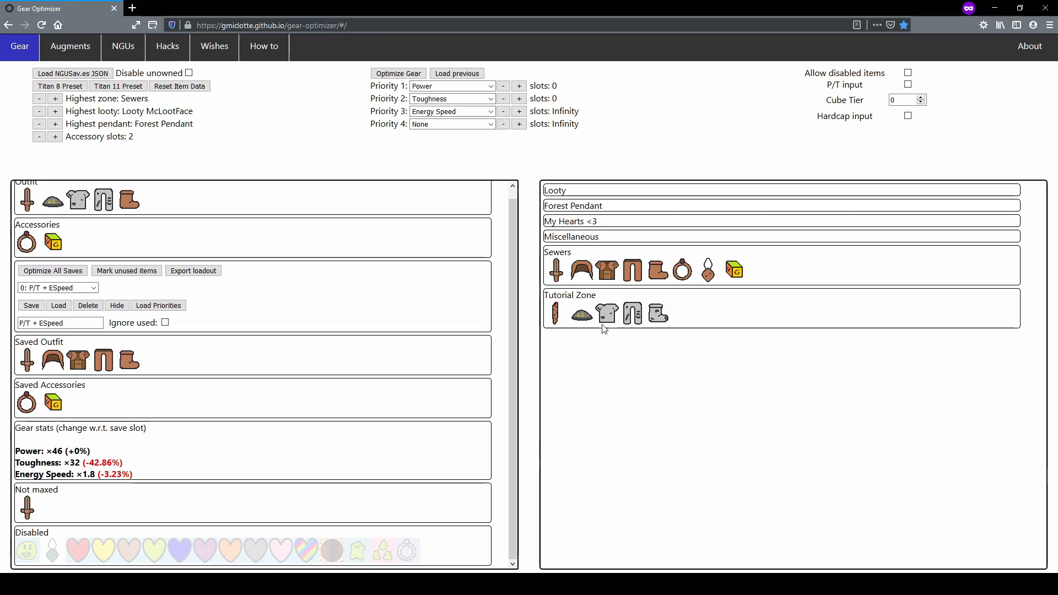
Step: Try level 50 on the Sewers Crappy Helmet, then drop its level to 0
{"action": "mouse_move", "coordinate": [583, 276]}
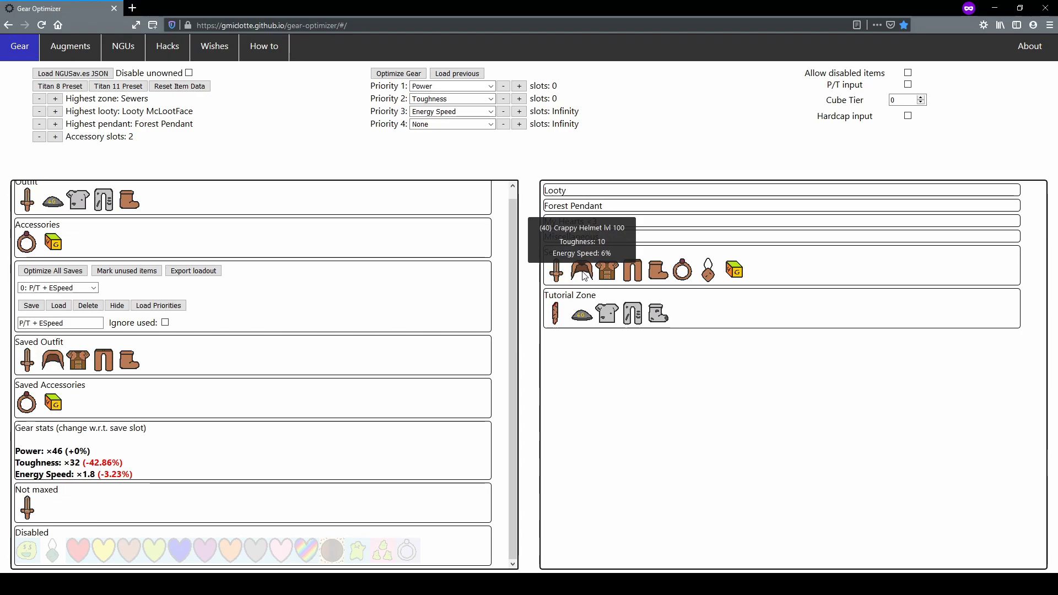
{"action": "left_click", "coordinate": [585, 275]}
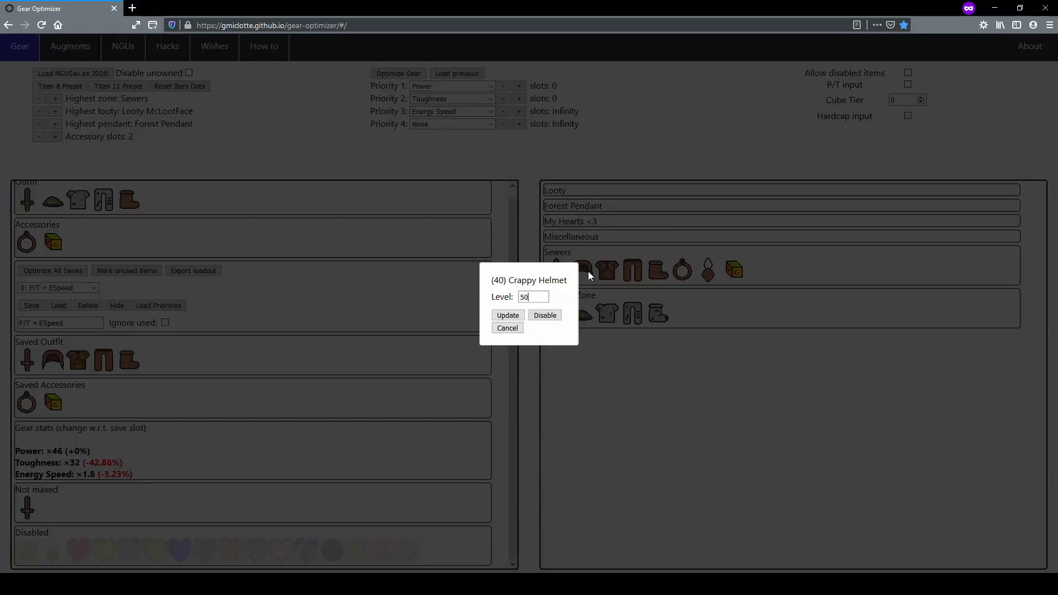
{"action": "key", "text": "Return"}
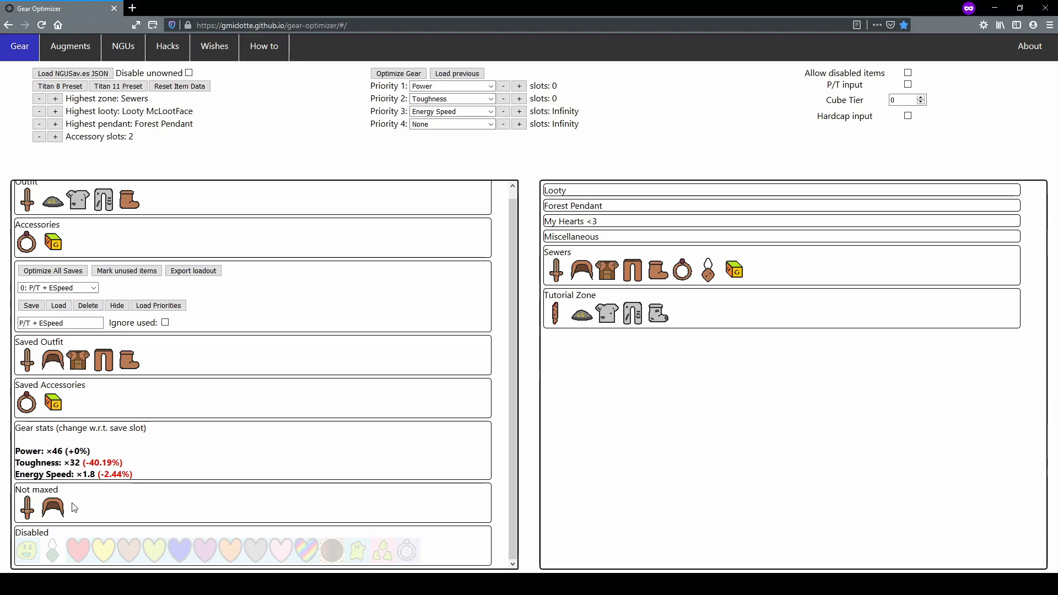
{"action": "left_click", "coordinate": [585, 275]}
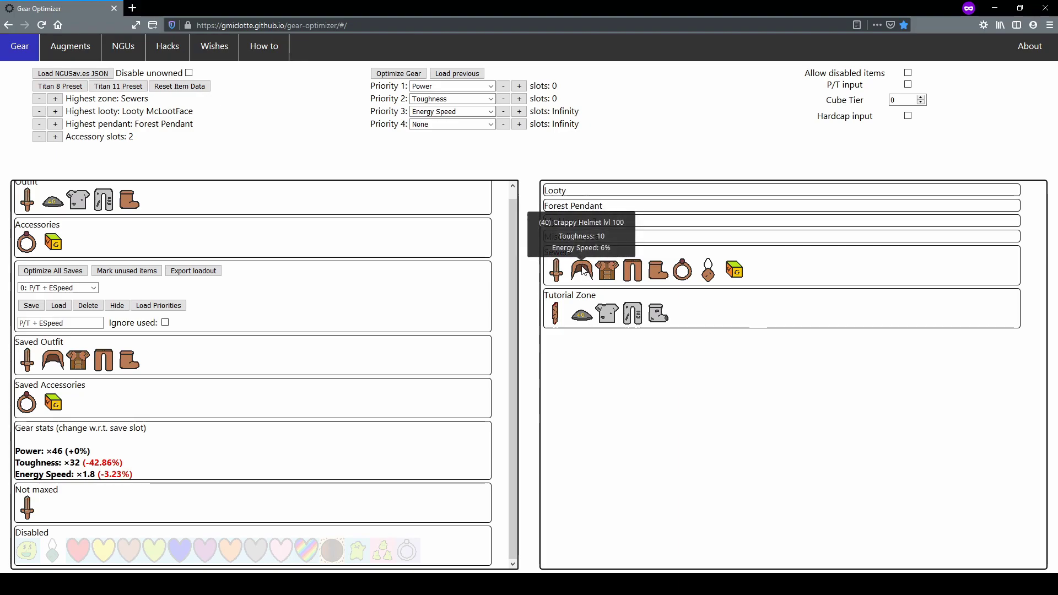
{"action": "left_click", "coordinate": [584, 271]}
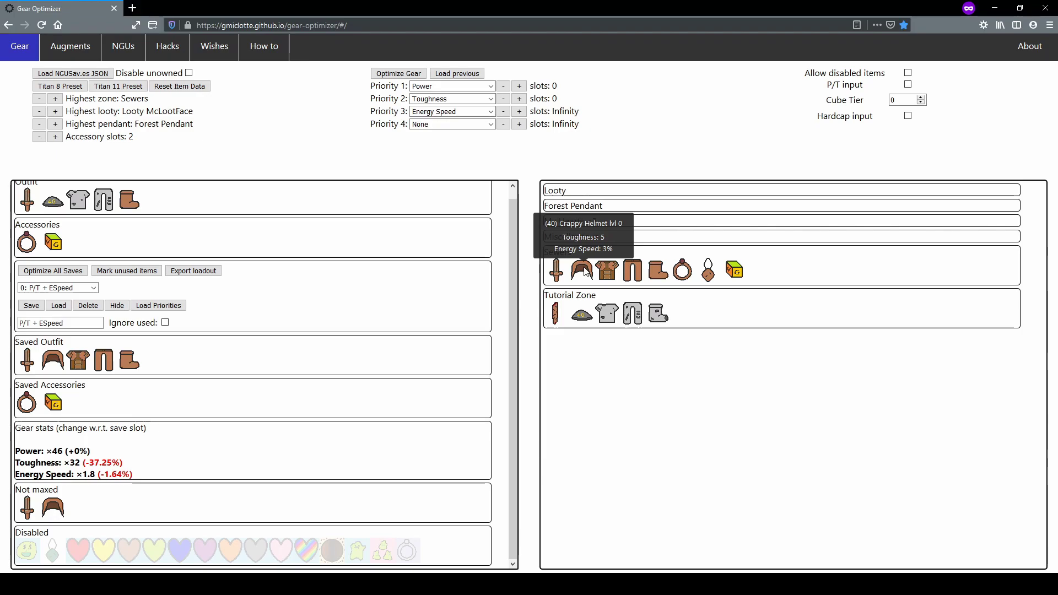
{"action": "scroll", "coordinate": [99, 303], "scroll_direction": "up", "scroll_amount": 1}
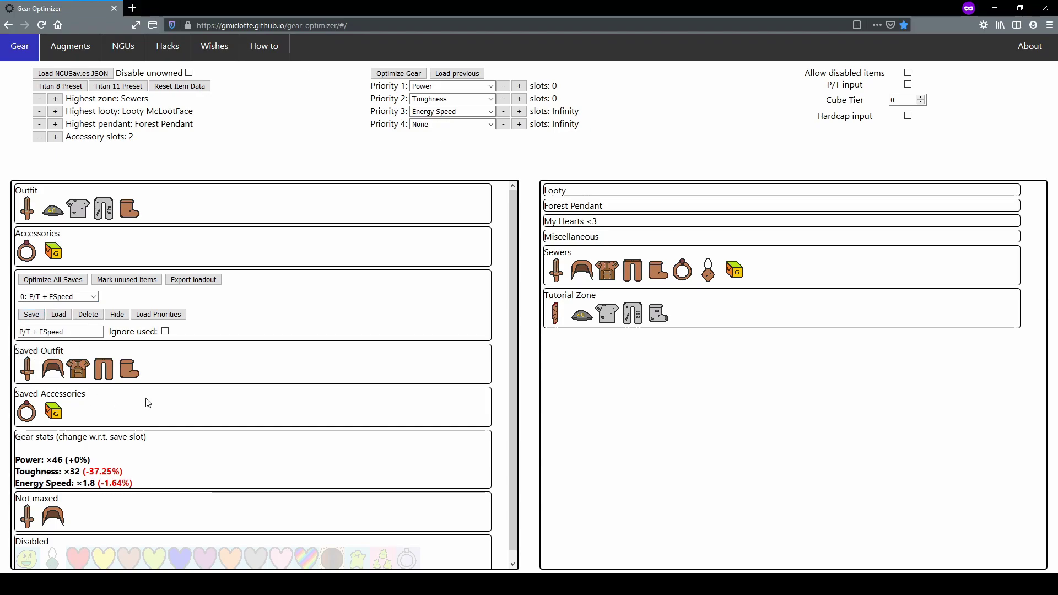
Step: Select and load the '1: Bad Set' save
{"action": "left_click", "coordinate": [50, 297]}
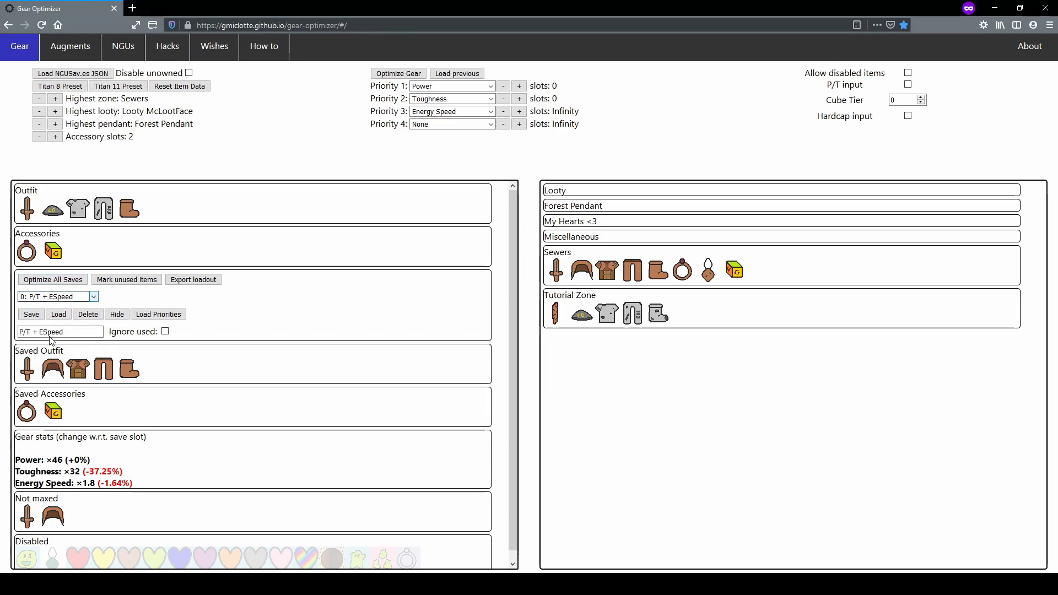
{"action": "key", "text": "Down"}
{"action": "left_click", "coordinate": [55, 314]}
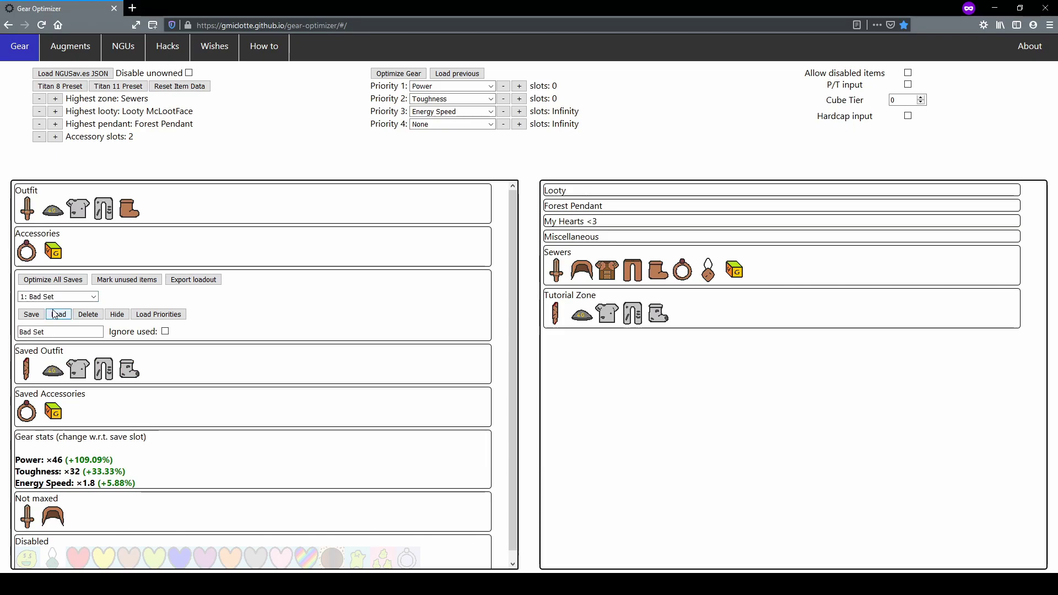
Step: Re-optimize all saved sets with Optimize All Saves so Bad Set uses Sewers gear
{"action": "left_click", "coordinate": [55, 280]}
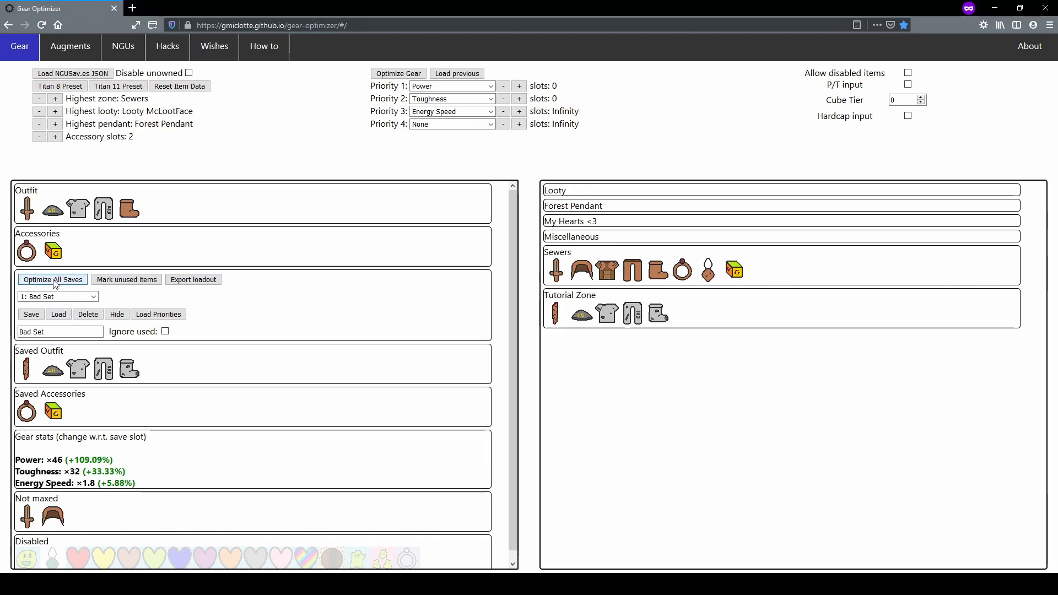
{"action": "left_click", "coordinate": [55, 283]}
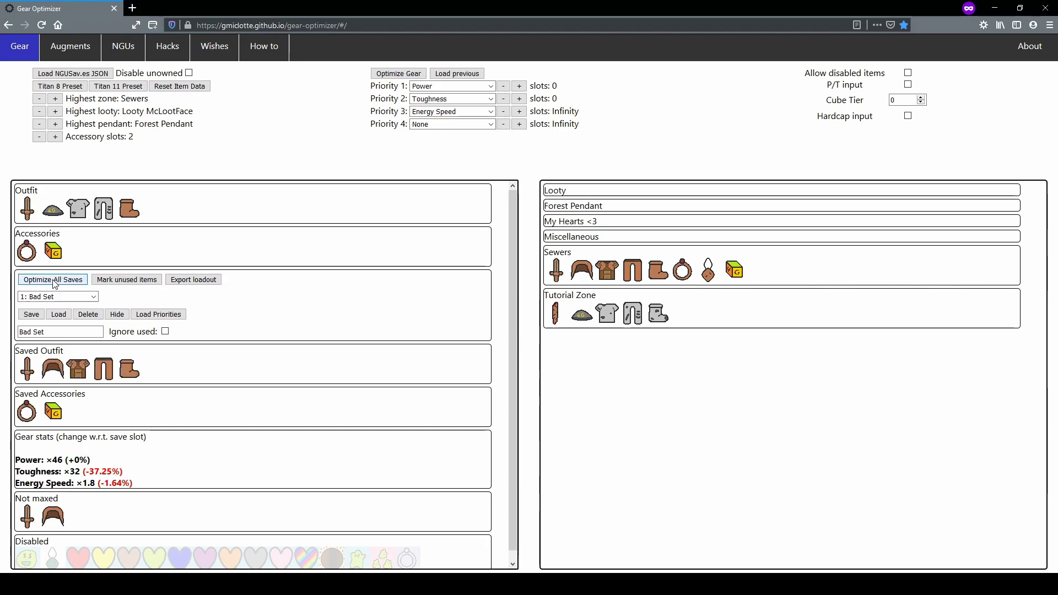
{"action": "left_click", "coordinate": [167, 320]}
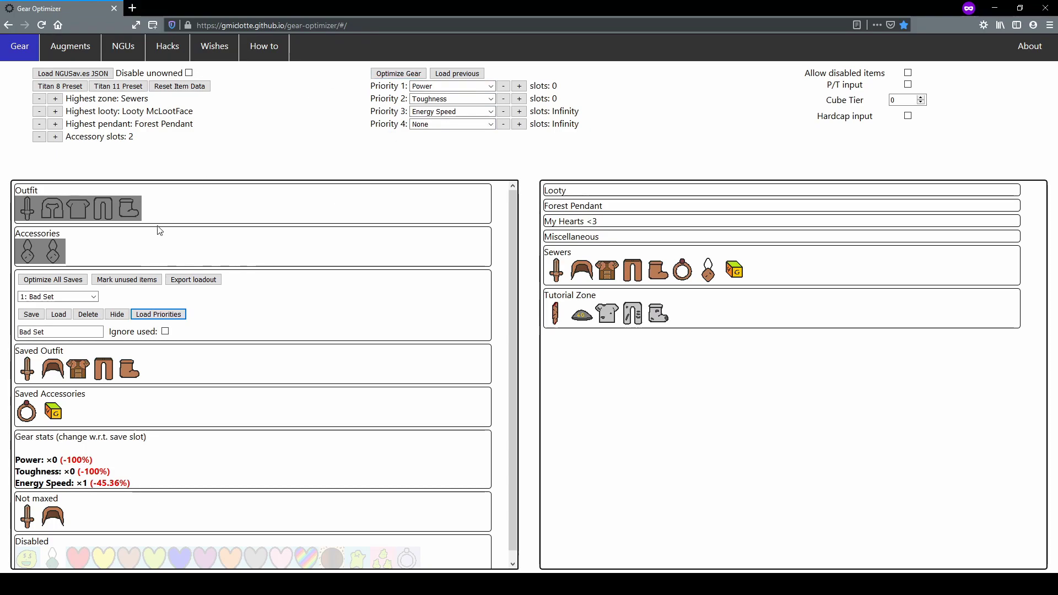
{"action": "left_click", "coordinate": [83, 298]}
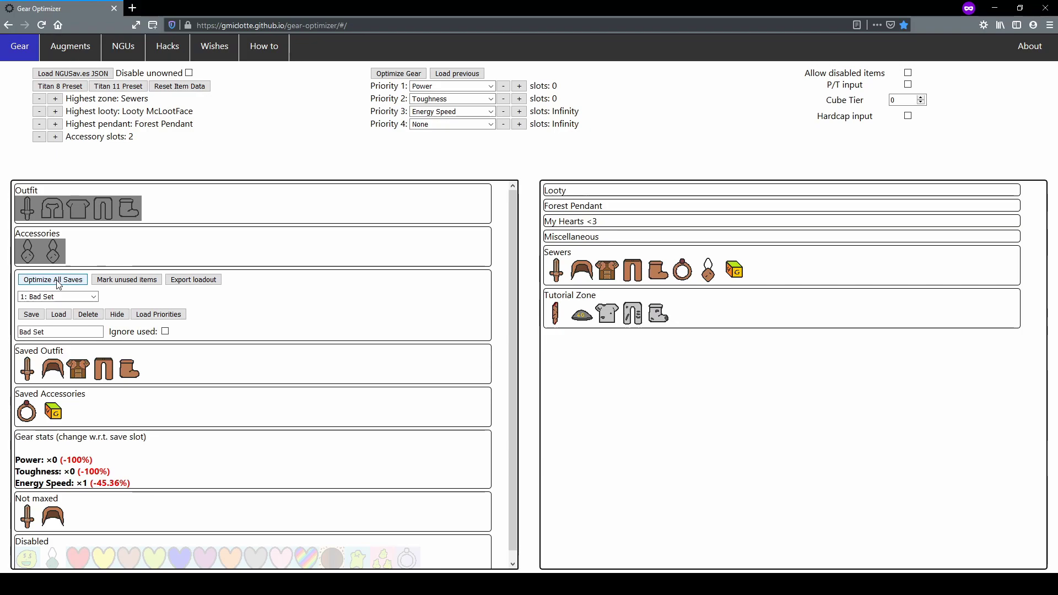
{"action": "left_click", "coordinate": [59, 282]}
Step: Re-run Optimize All Saves, then mark unused items, outlining Tutorial Zone gear and Cracked Amulet red
{"action": "left_click", "coordinate": [59, 281]}
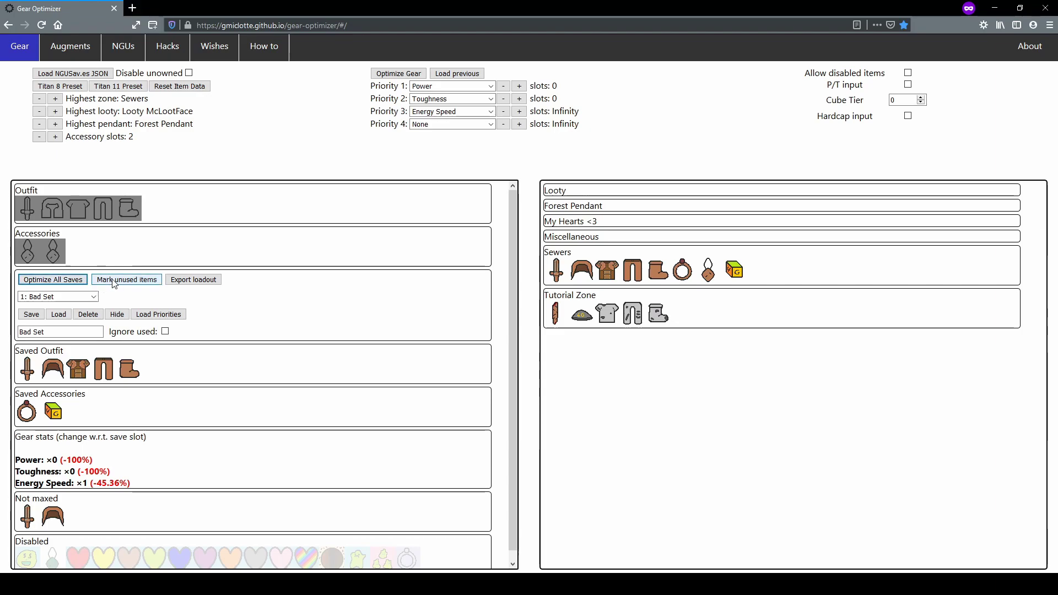
{"action": "left_click", "coordinate": [114, 282]}
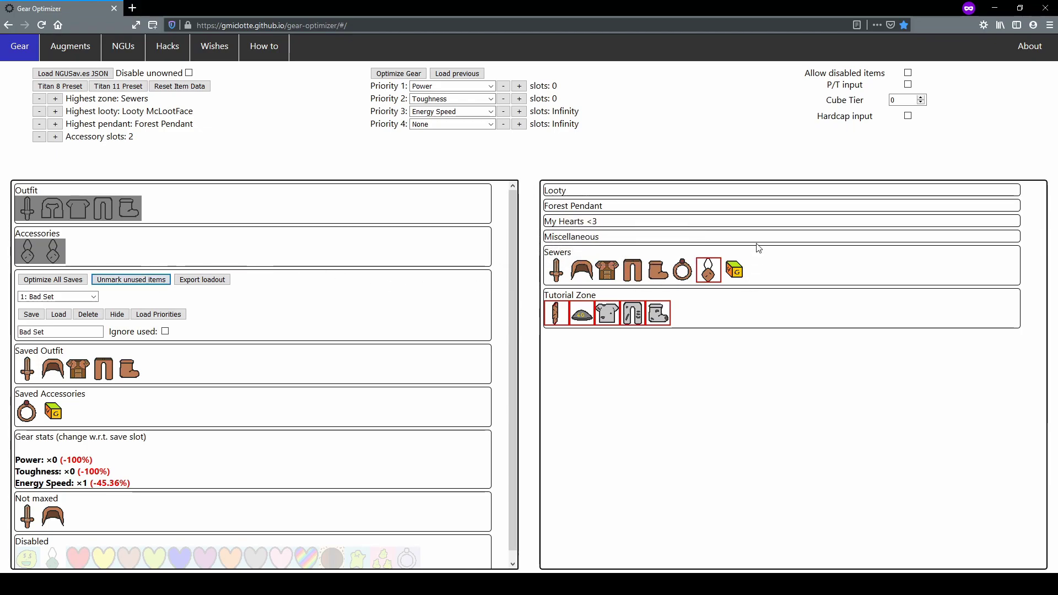
{"action": "mouse_move", "coordinate": [708, 268]}
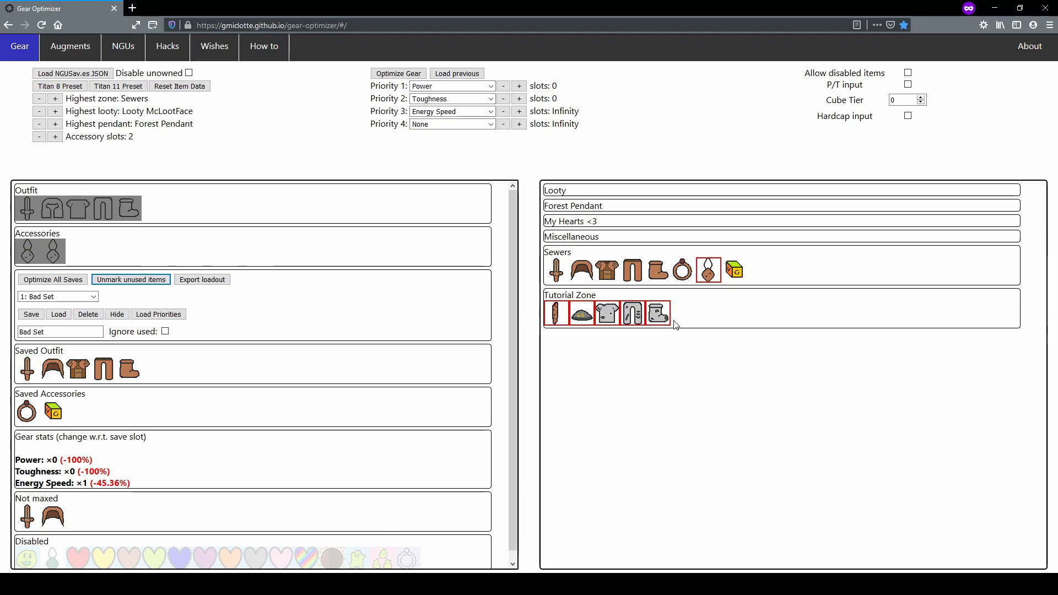
{"action": "mouse_move", "coordinate": [663, 327]}
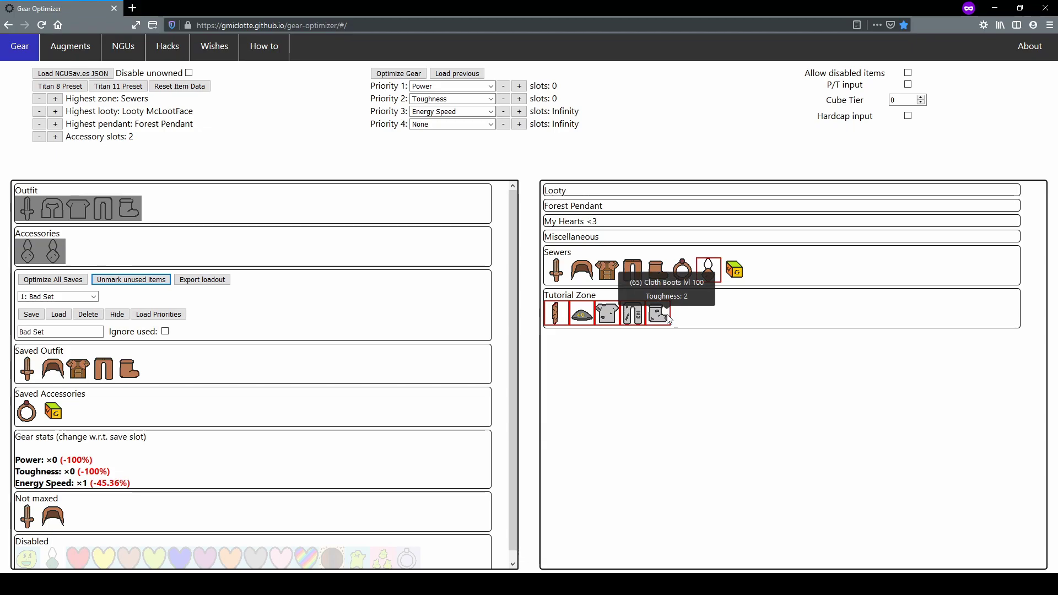
Step: Disable the Tutorial Zone boots, pants, shirt, hat, sword and the Cracked Amulet
{"action": "left_click", "coordinate": [658, 314]}
{"action": "left_click", "coordinate": [633, 314]}
{"action": "left_click", "coordinate": [607, 314]}
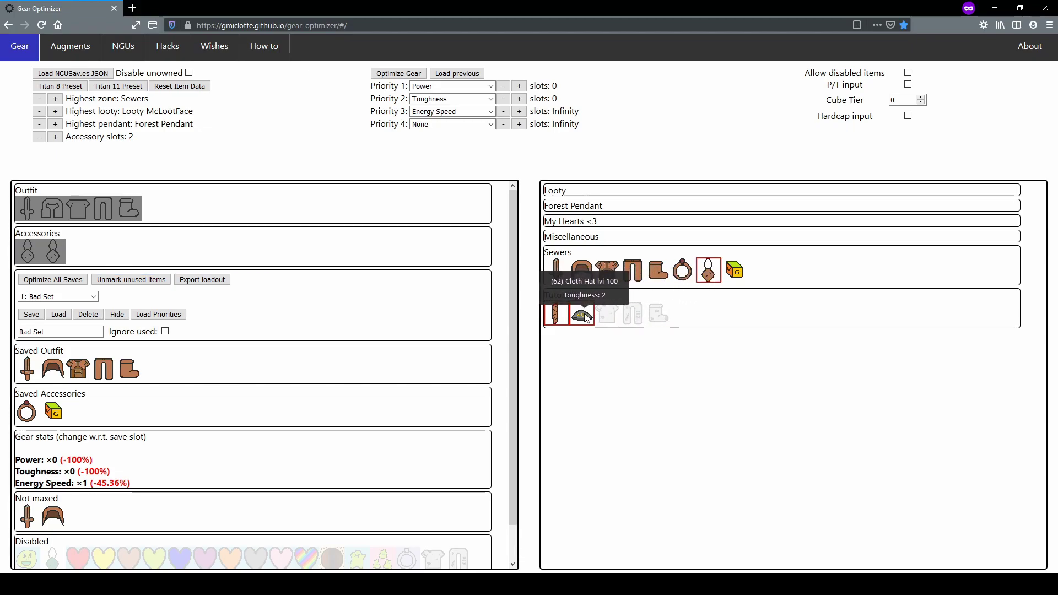
{"action": "left_click", "coordinate": [583, 315]}
{"action": "left_click", "coordinate": [556, 314]}
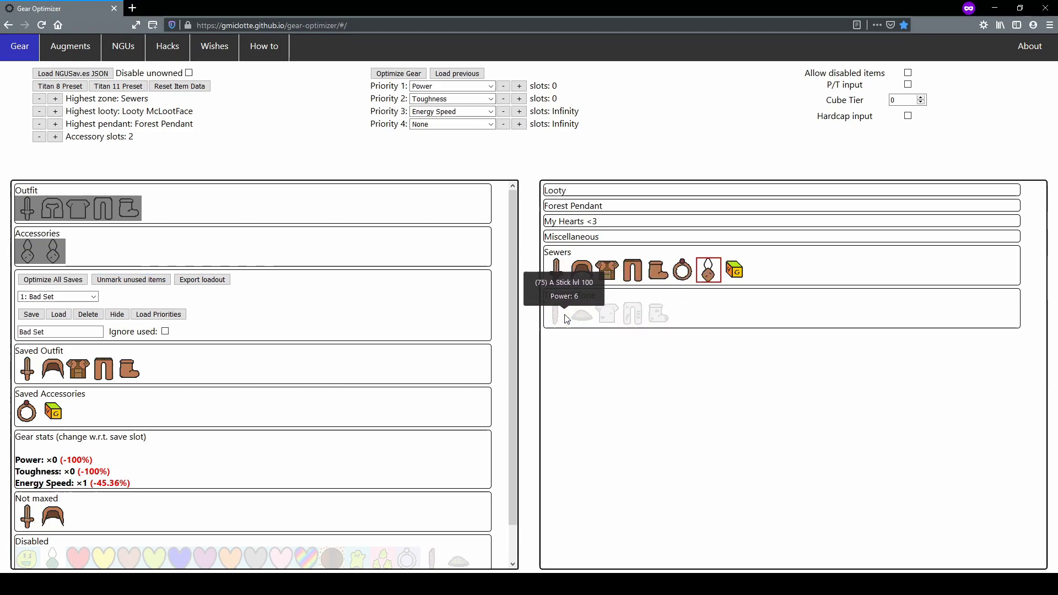
{"action": "left_click", "coordinate": [714, 274]}
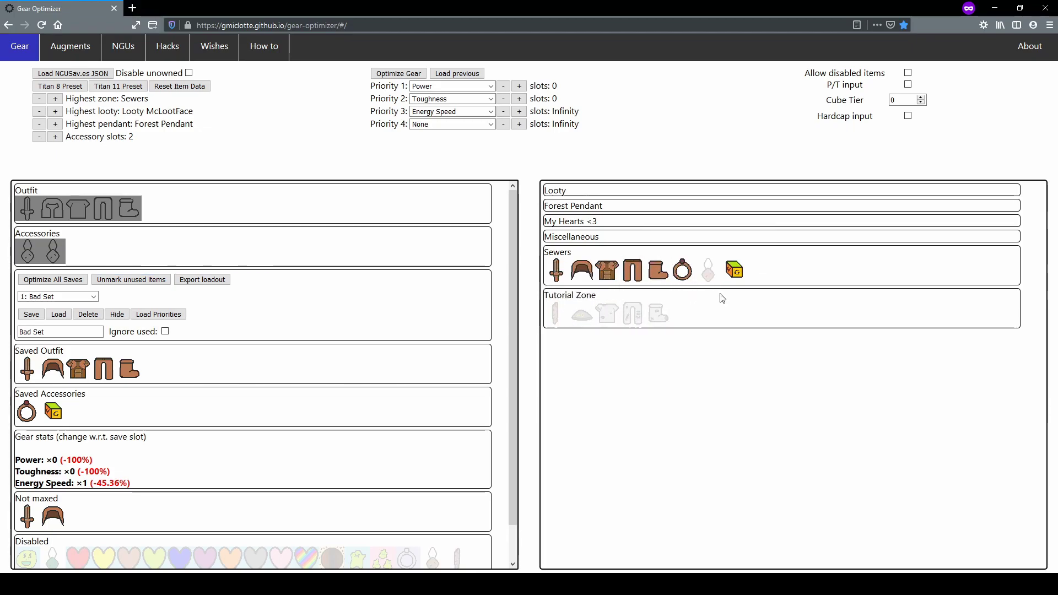
Step: Clear the red unused-item marking, restoring the Mark unused items toggle
{"action": "left_click", "coordinate": [108, 285]}
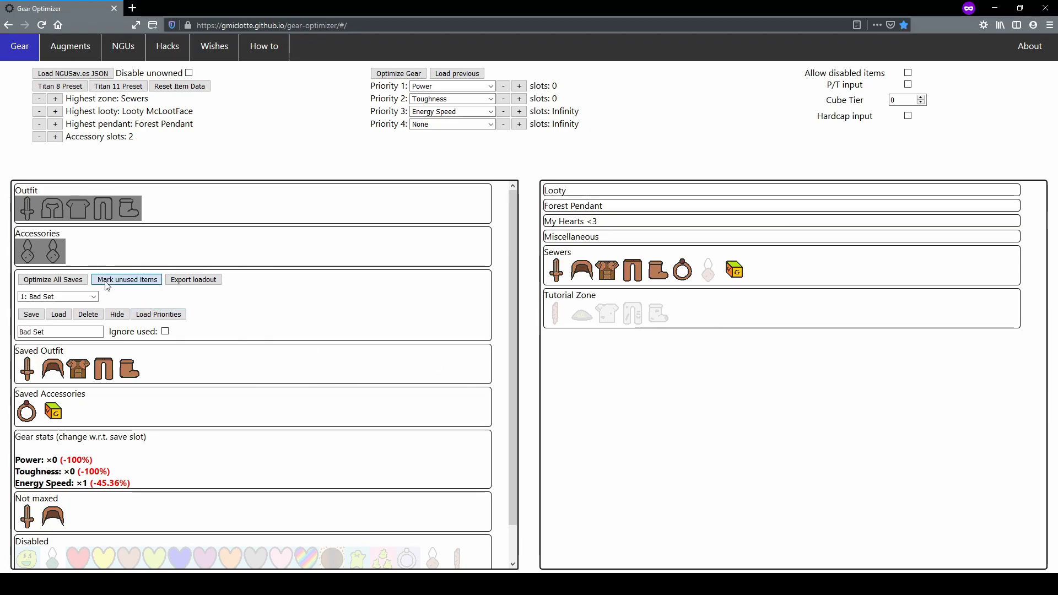
{"action": "left_click", "coordinate": [107, 284]}
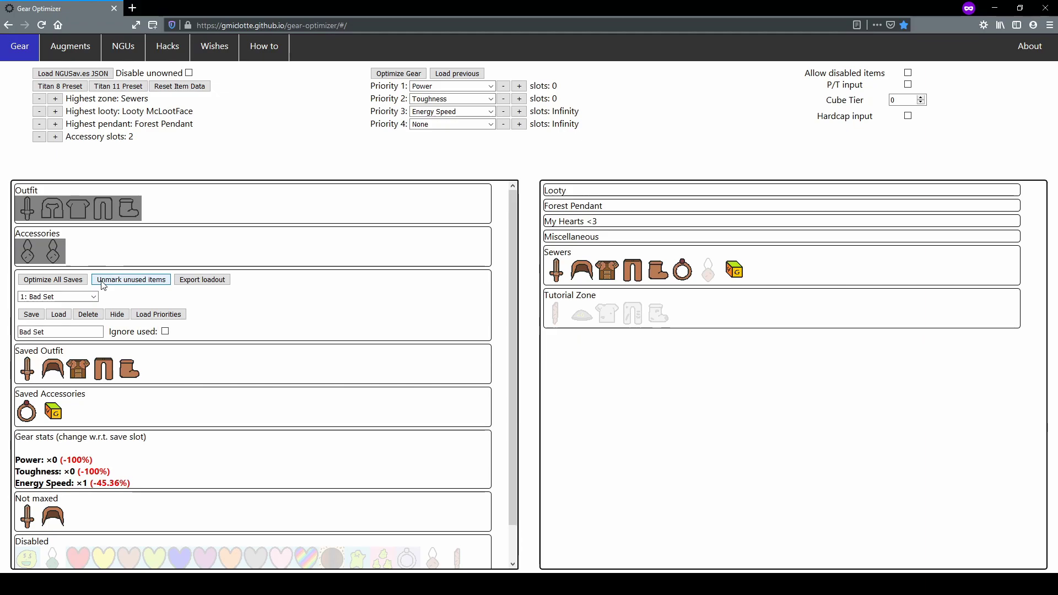
{"action": "left_click", "coordinate": [103, 284]}
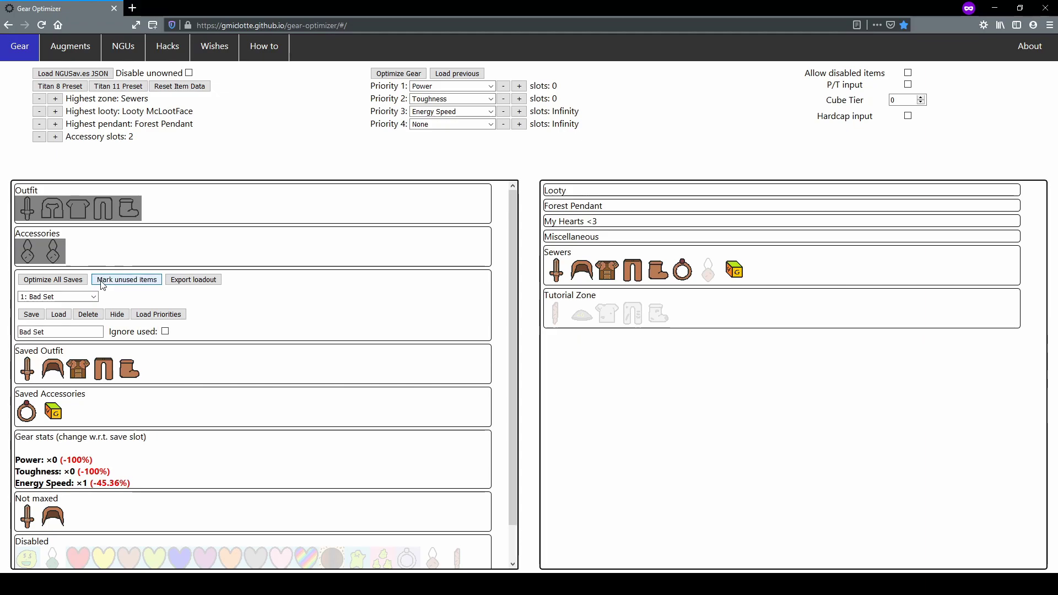